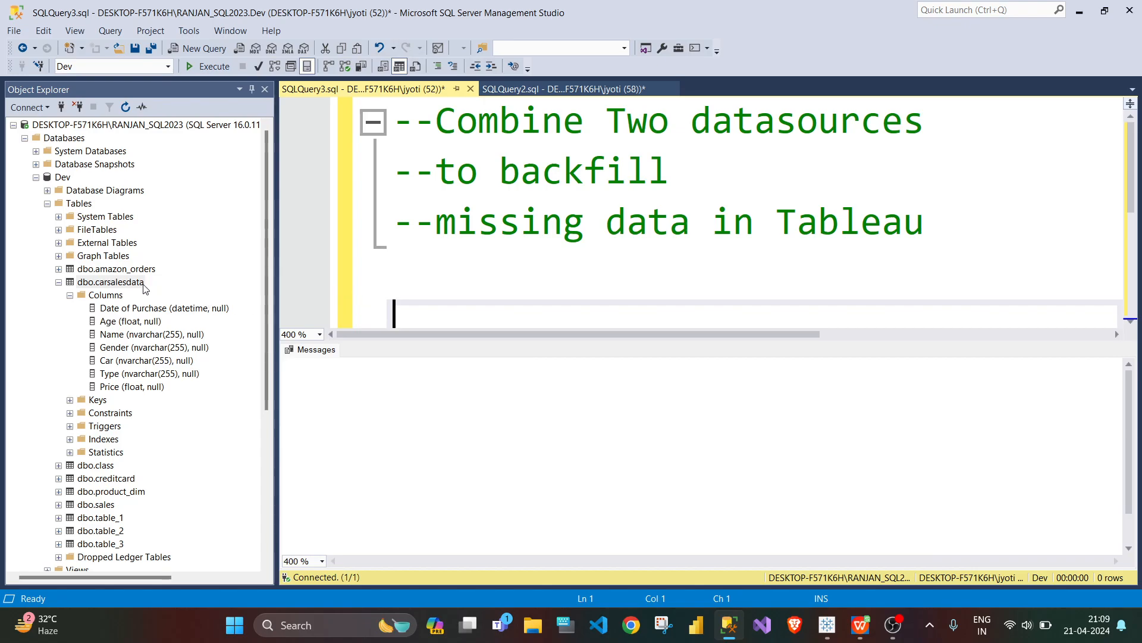
# Step: Write the query select*from carsalesdata; below the comments and execute it
pyautogui.write('sel')
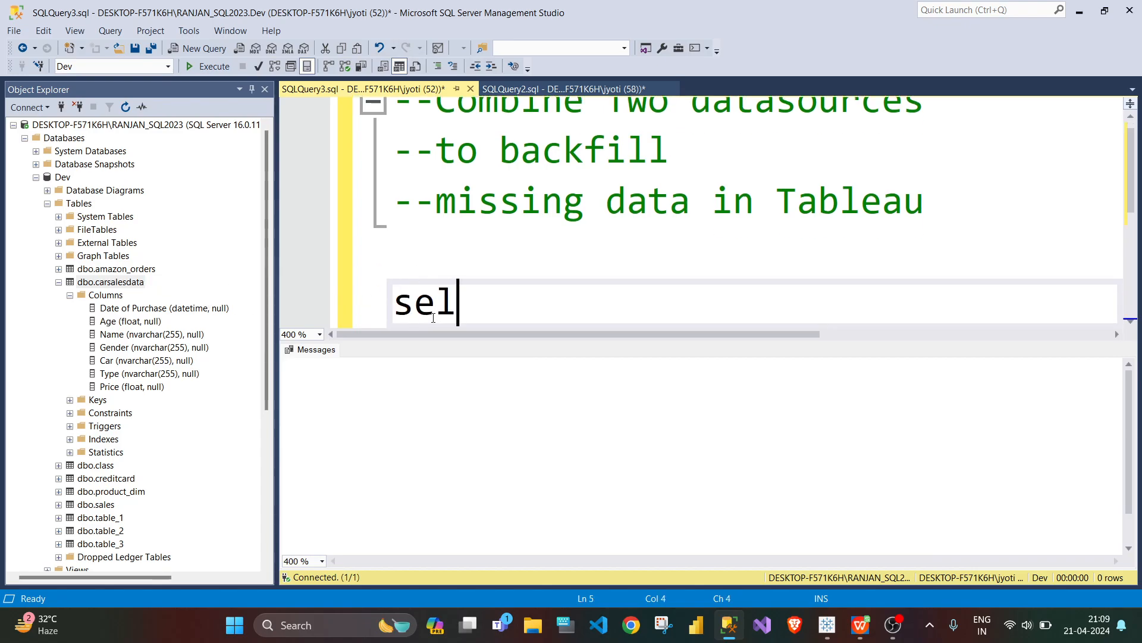
pyautogui.write('ect*from c')
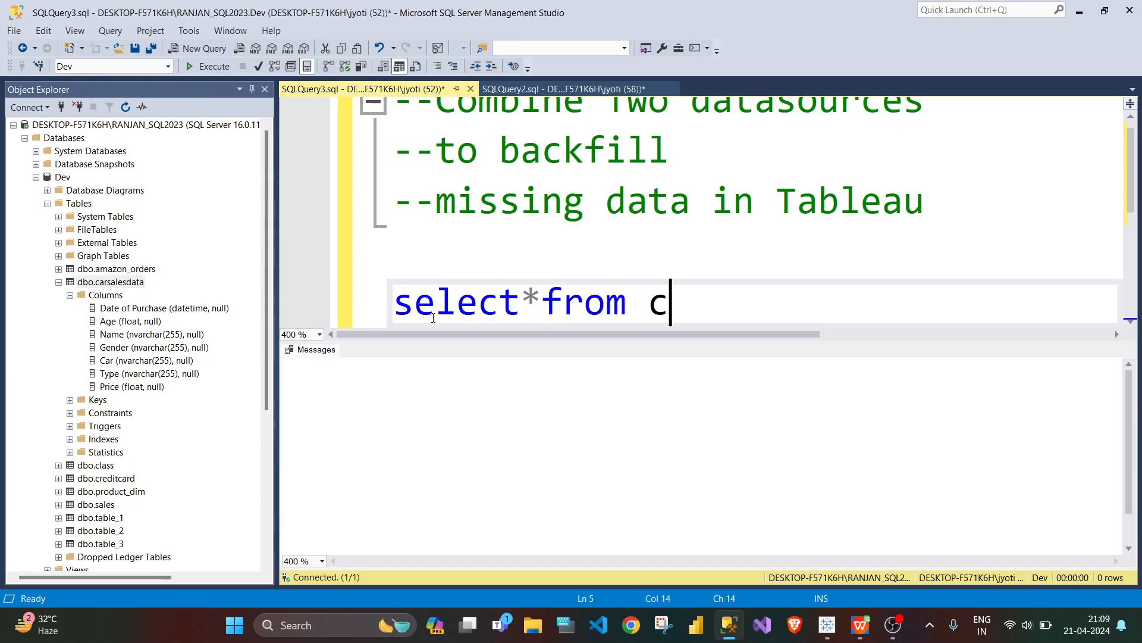
pyautogui.write('arsalesdata')
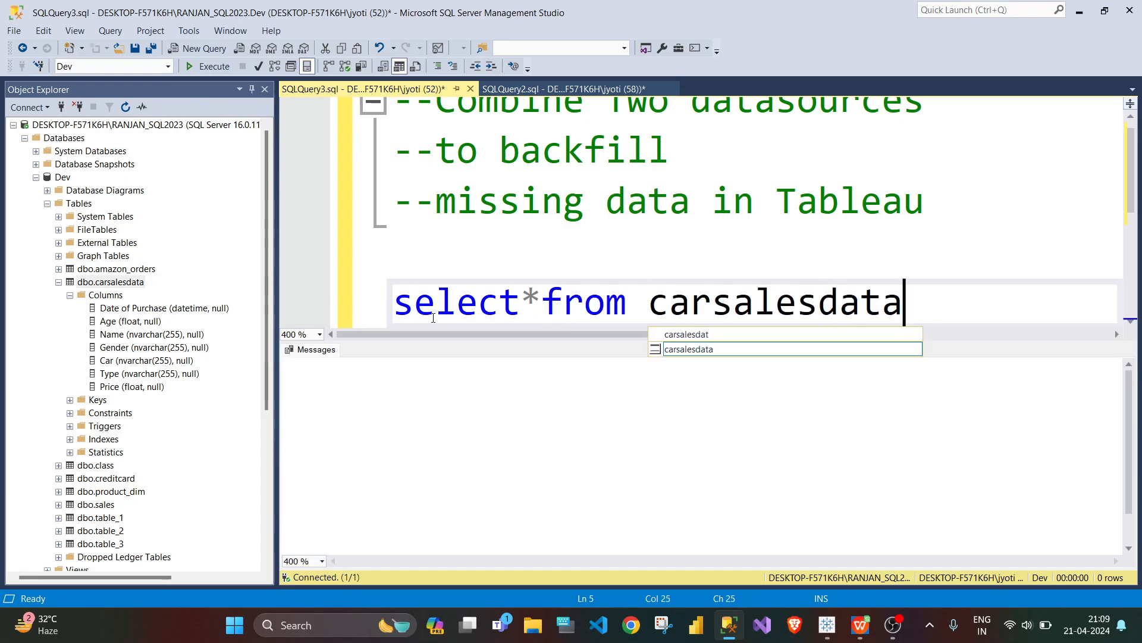
pyautogui.press('Escape')
pyautogui.write(';')
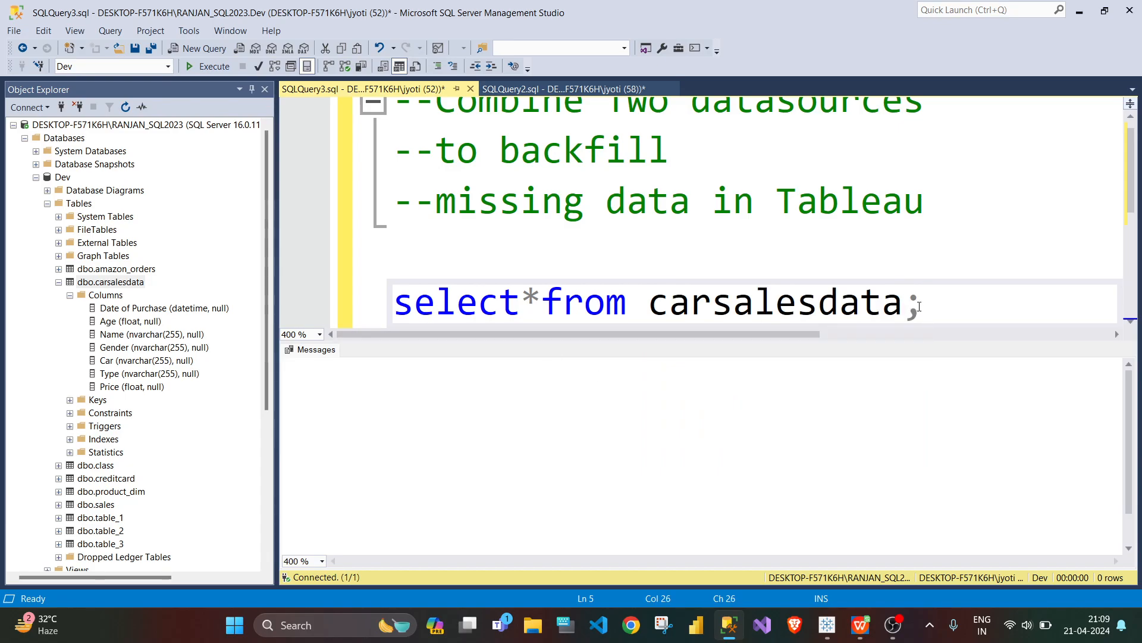
pyautogui.keyDown('shift'); pyautogui.click(464, 294); pyautogui.keyUp('shift')
pyautogui.moveTo(464, 294); pyautogui.dragTo(394, 298)
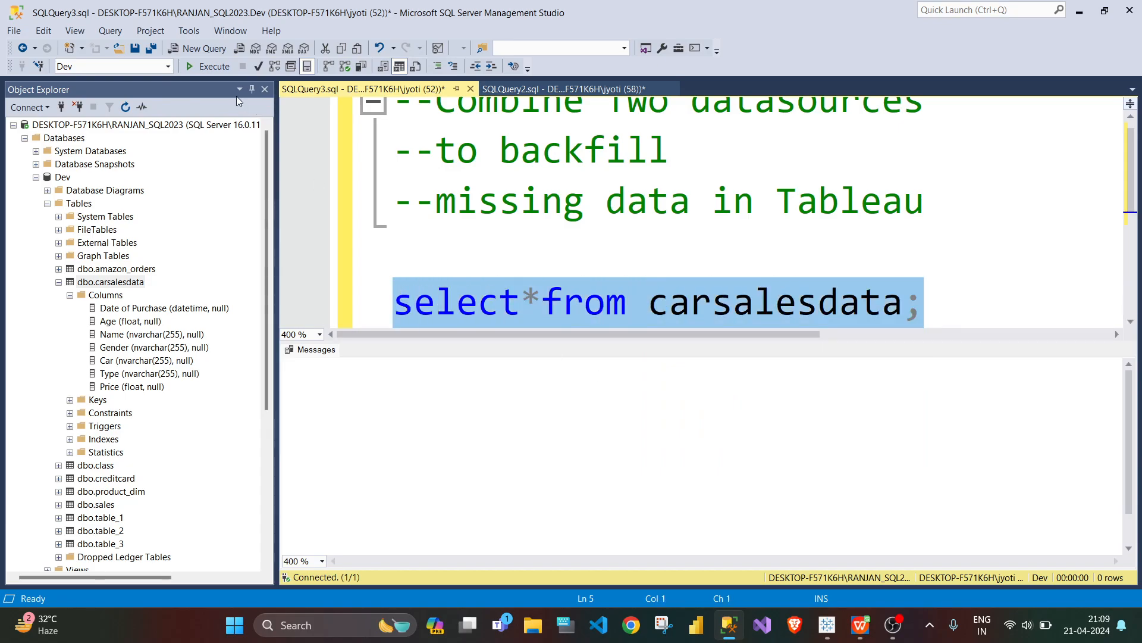
pyautogui.click(213, 67)
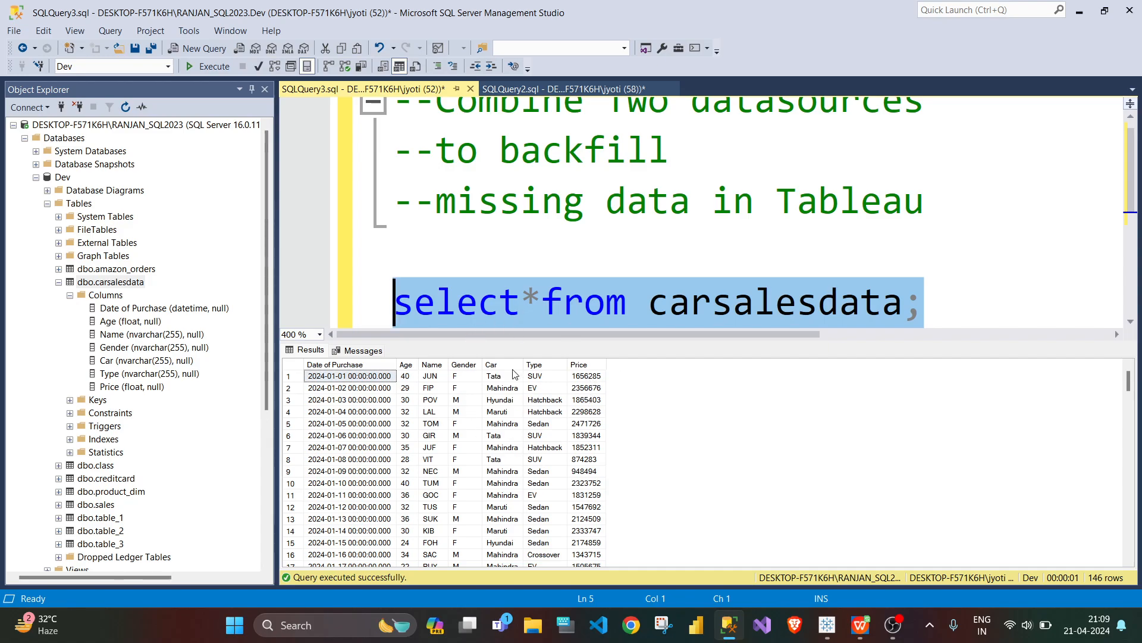
# Step: Examine the March 2024 rows in the query results and the records in the WPS spreadsheet carsalesmissingdata.xls
pyautogui.scroll(-7, 570, 485)
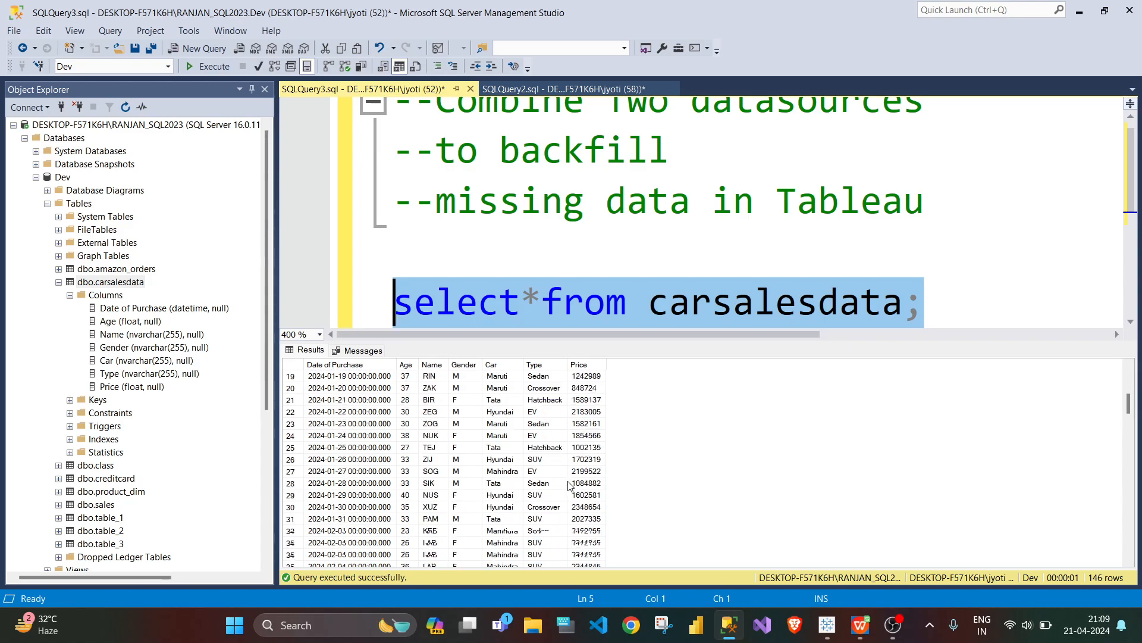
pyautogui.scroll(-16, 570, 485)
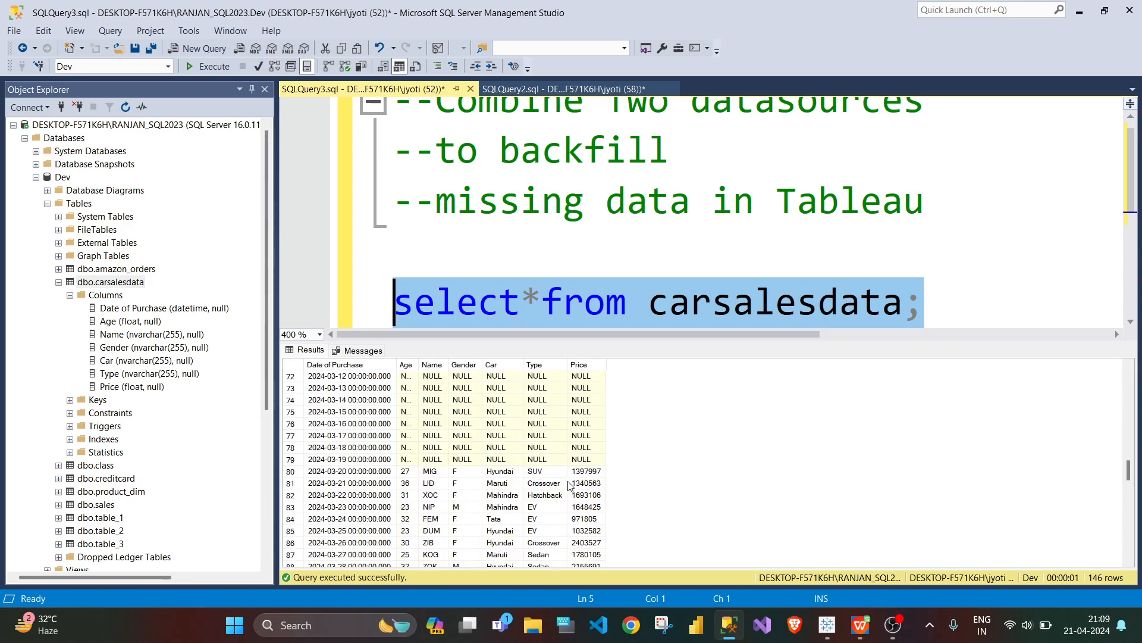
pyautogui.scroll(3, 569, 486)
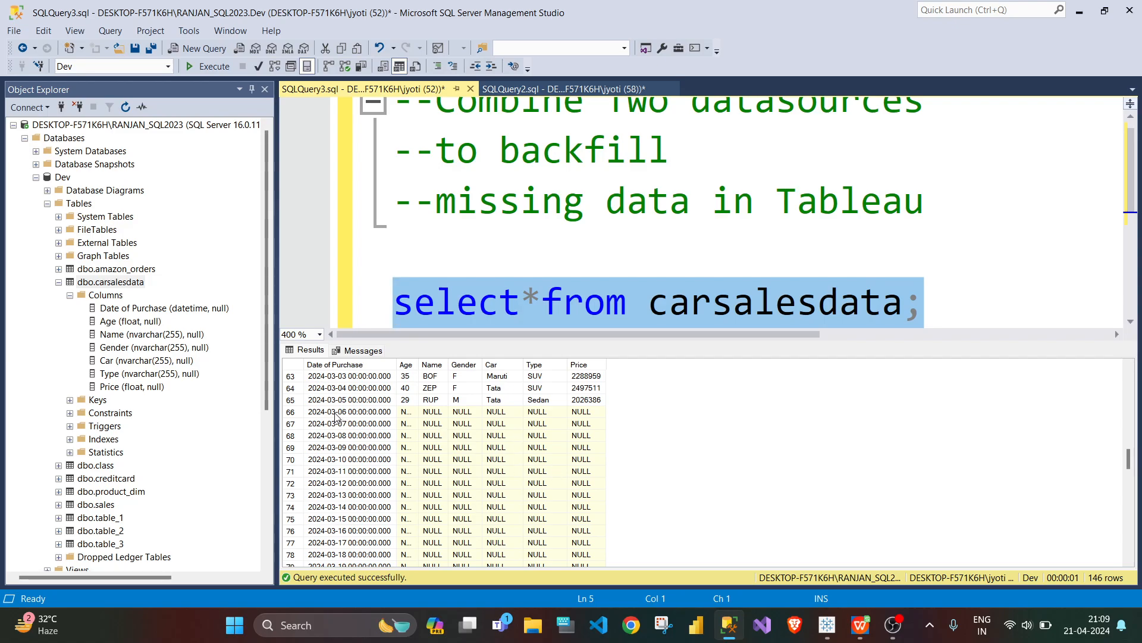
pyautogui.scroll(-1, 375, 535)
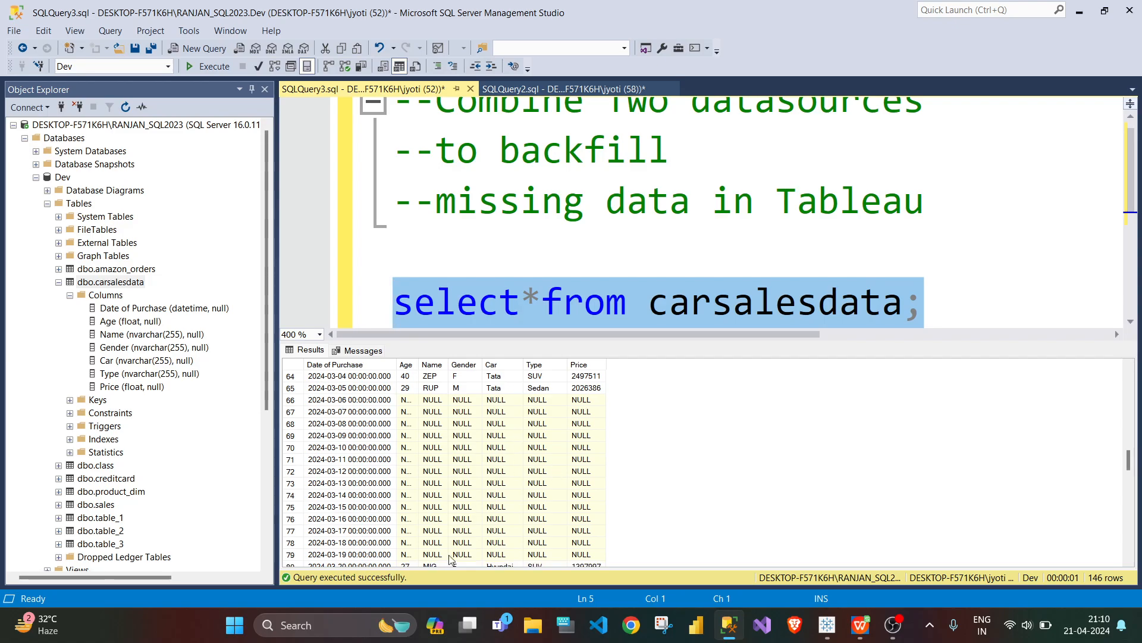
pyautogui.click(859, 626)
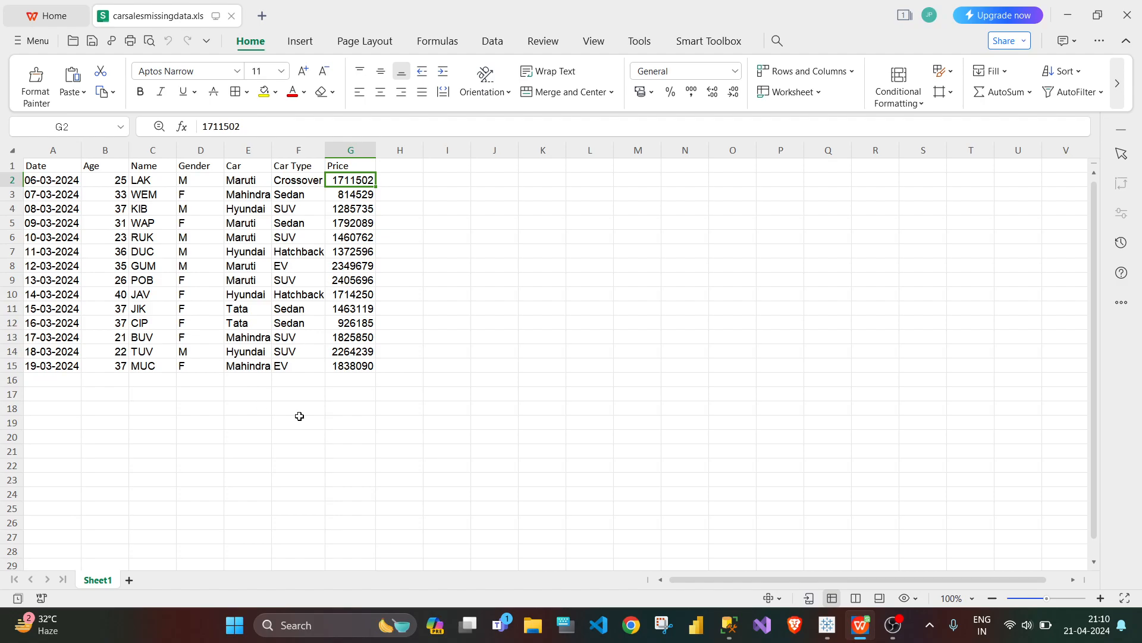
pyautogui.click(729, 624)
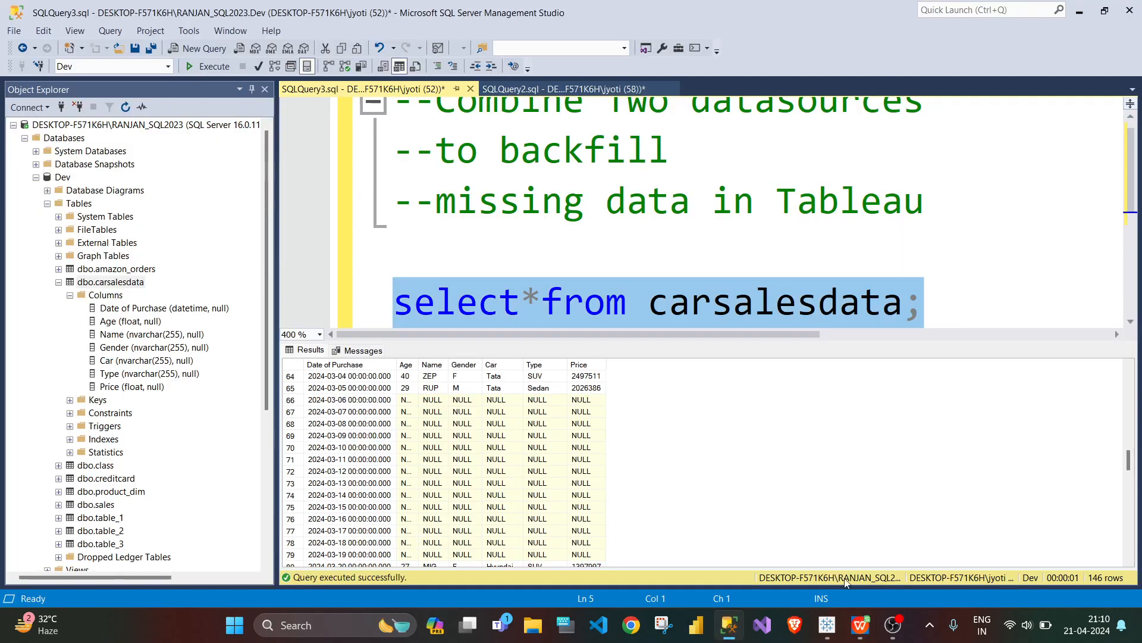
# Step: Switch to Tableau and connect to the Dev database on Microsoft SQL Server using Windows Authentication
pyautogui.moveTo(829, 630)
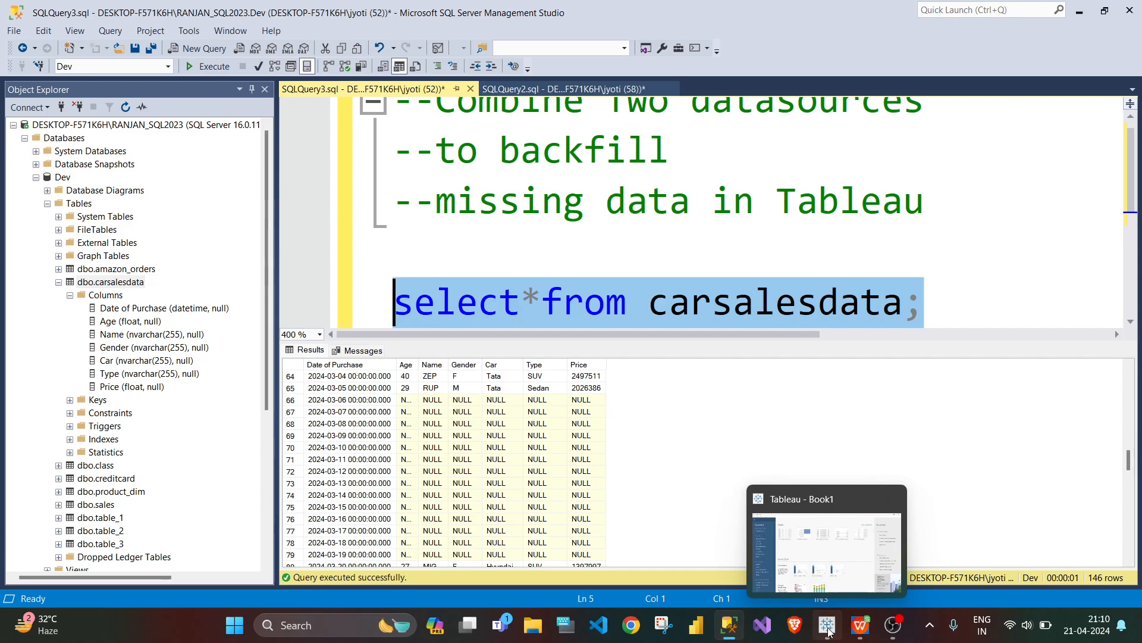
pyautogui.click(828, 630)
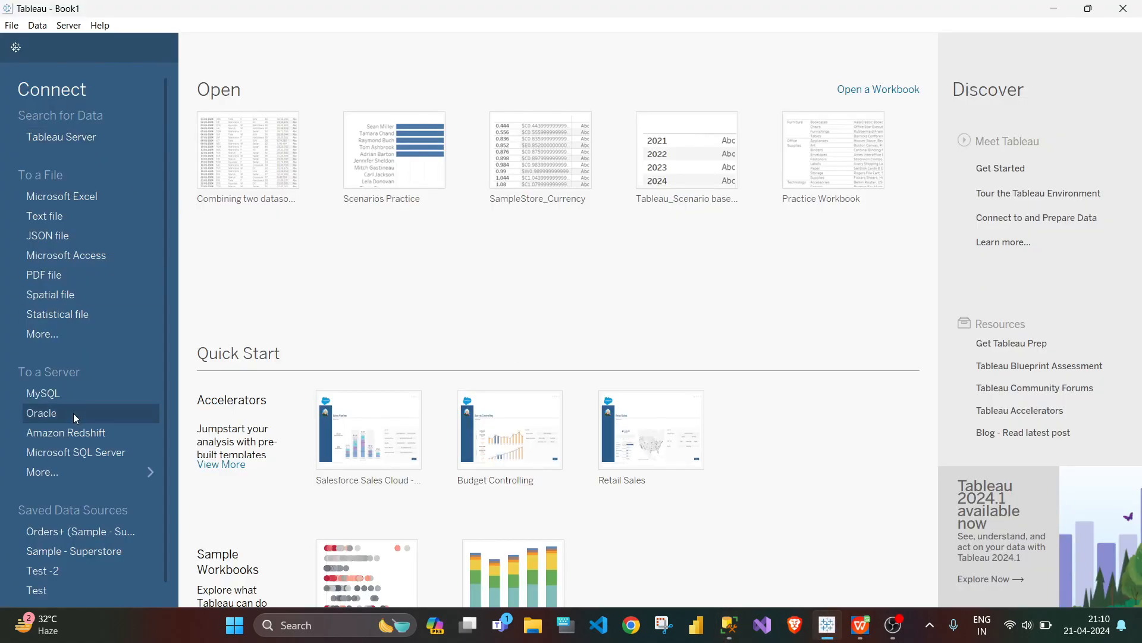
pyautogui.click(77, 453)
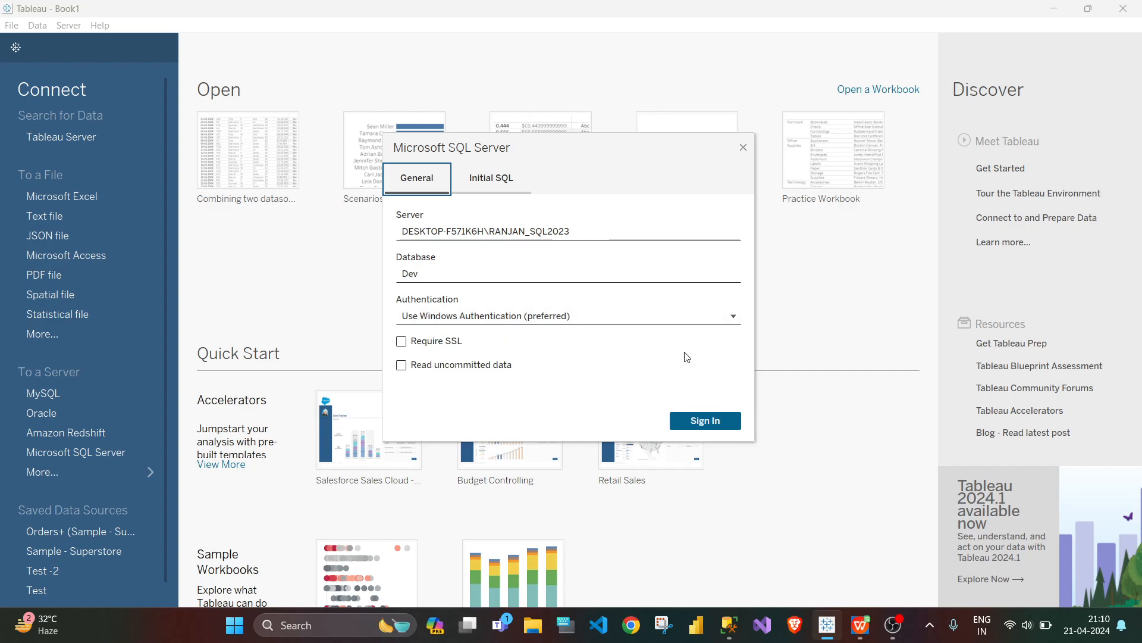
pyautogui.click(696, 422)
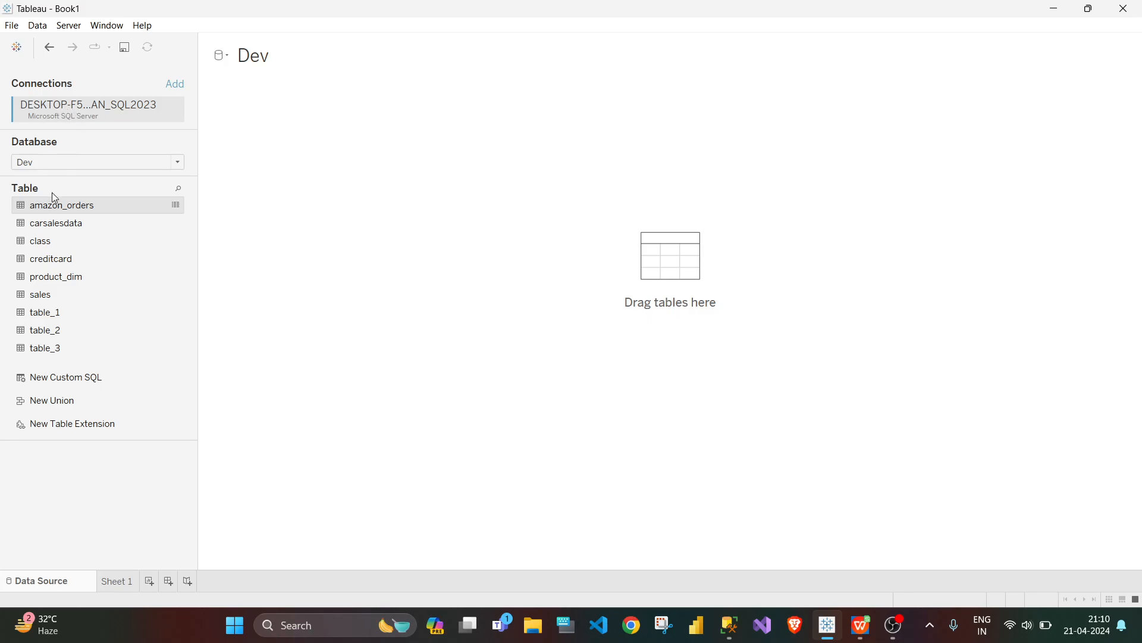
# Step: Add the carsalesdata table to the data source with its row preview loaded, and check its fields on Sheet 1
pyautogui.click(65, 230)
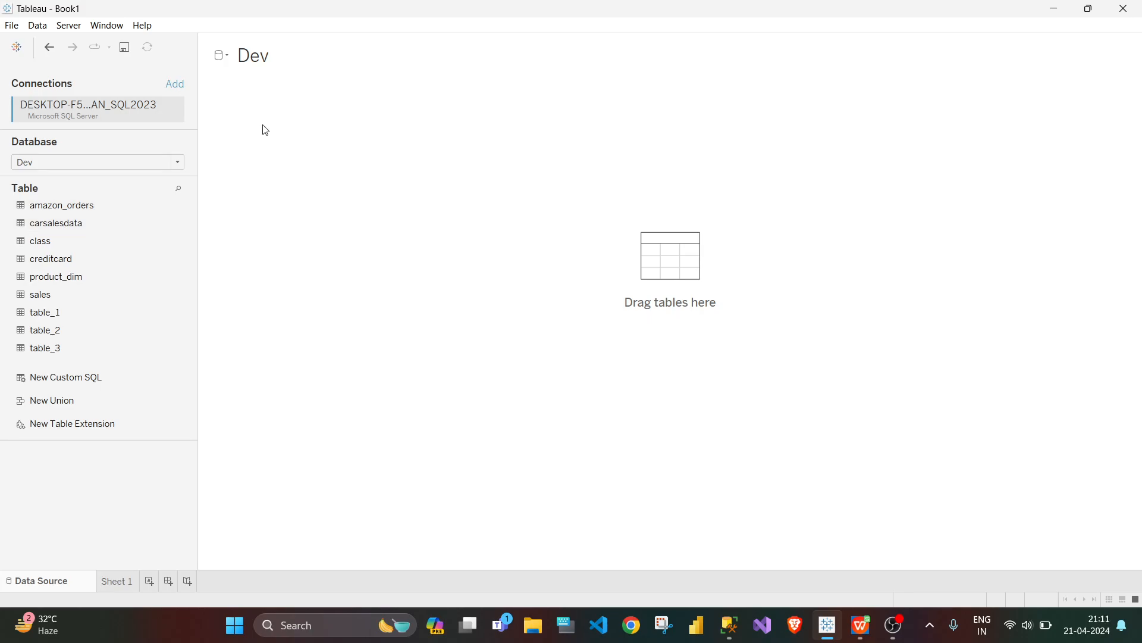
pyautogui.moveTo(69, 230); pyautogui.dragTo(251, 118)
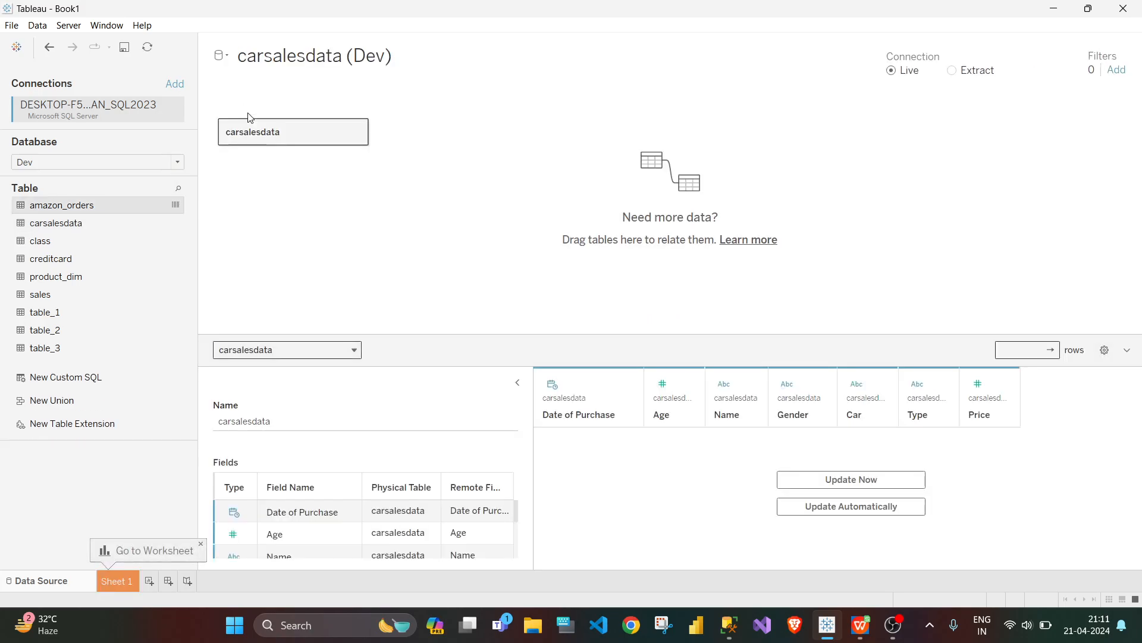
pyautogui.click(866, 480)
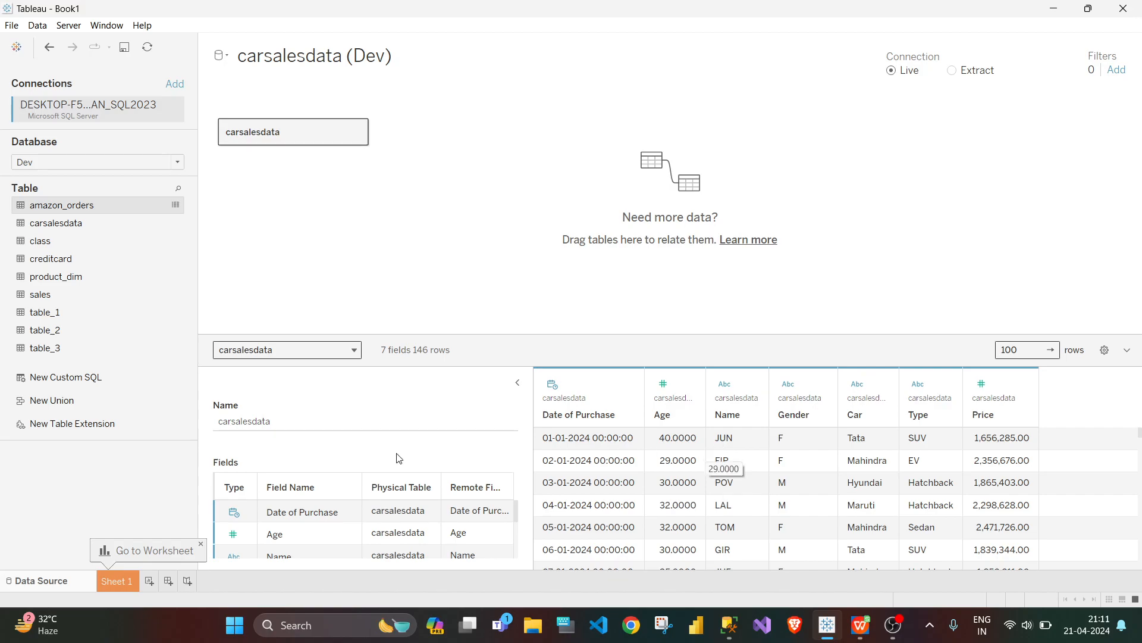
pyautogui.click(123, 582)
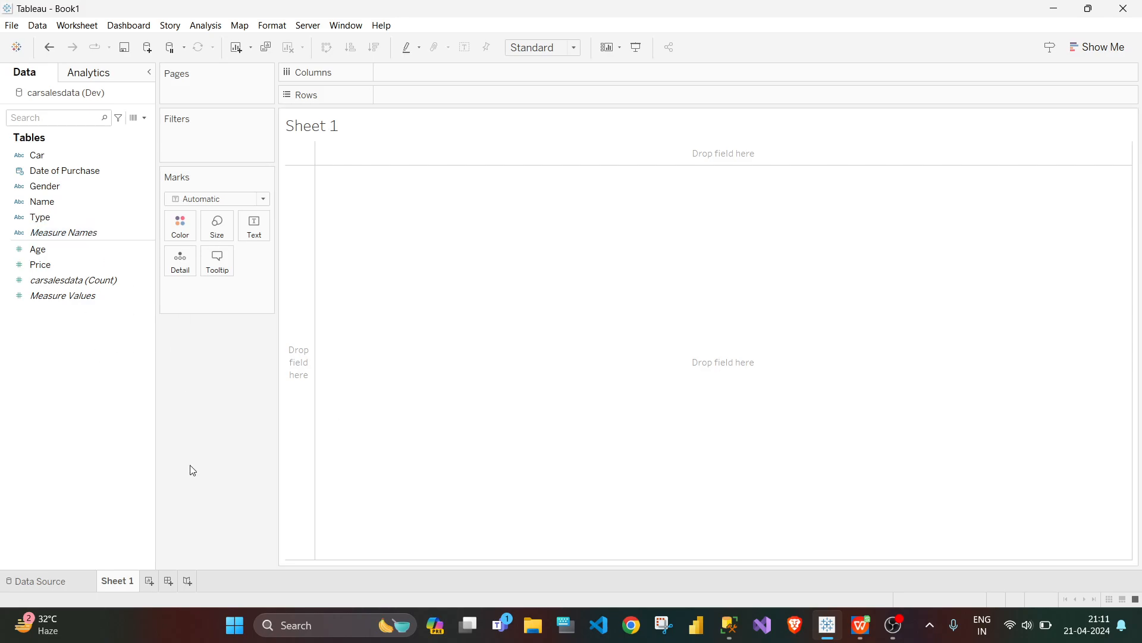
pyautogui.click(59, 585)
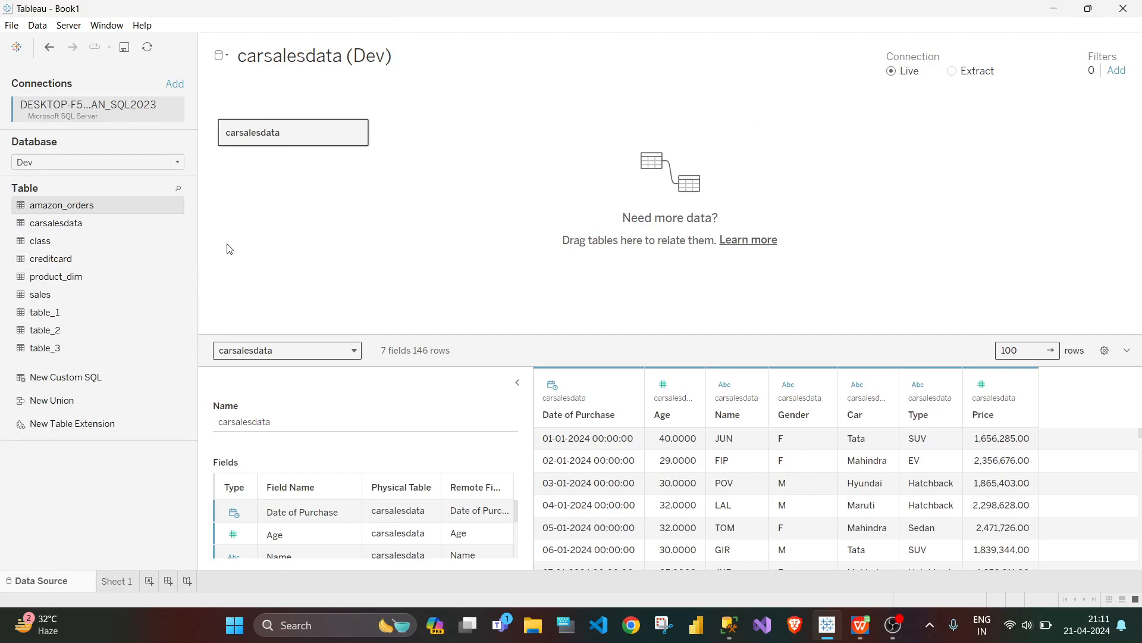
# Step: Add a second connection to the Microsoft Excel file carsalesmissingdata from the Downloads folder
pyautogui.click(175, 84)
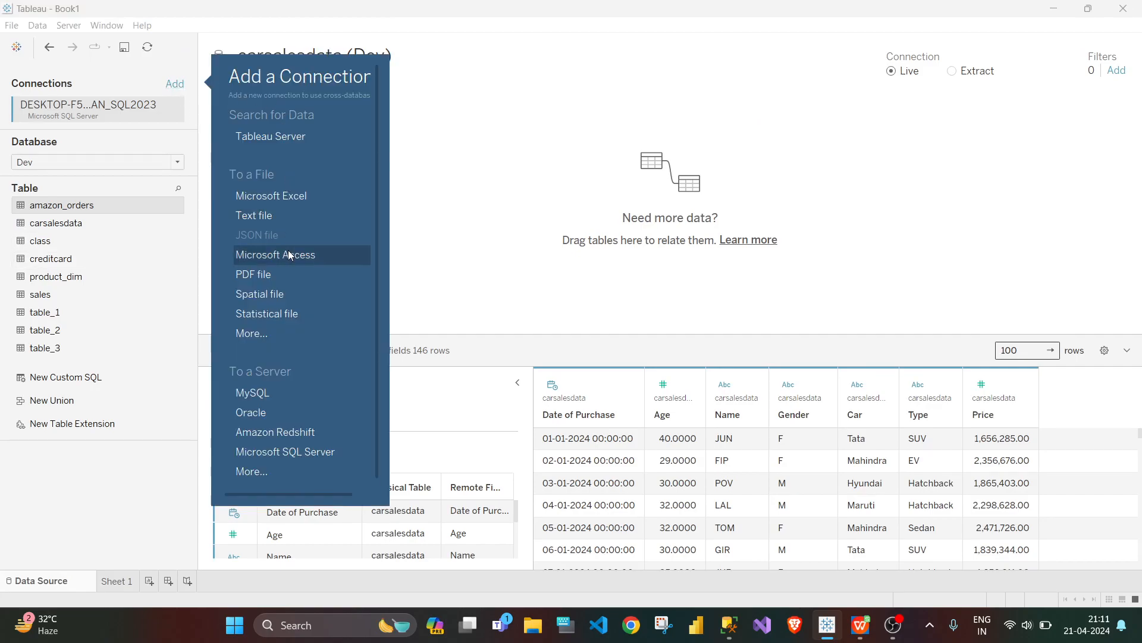
pyautogui.click(289, 198)
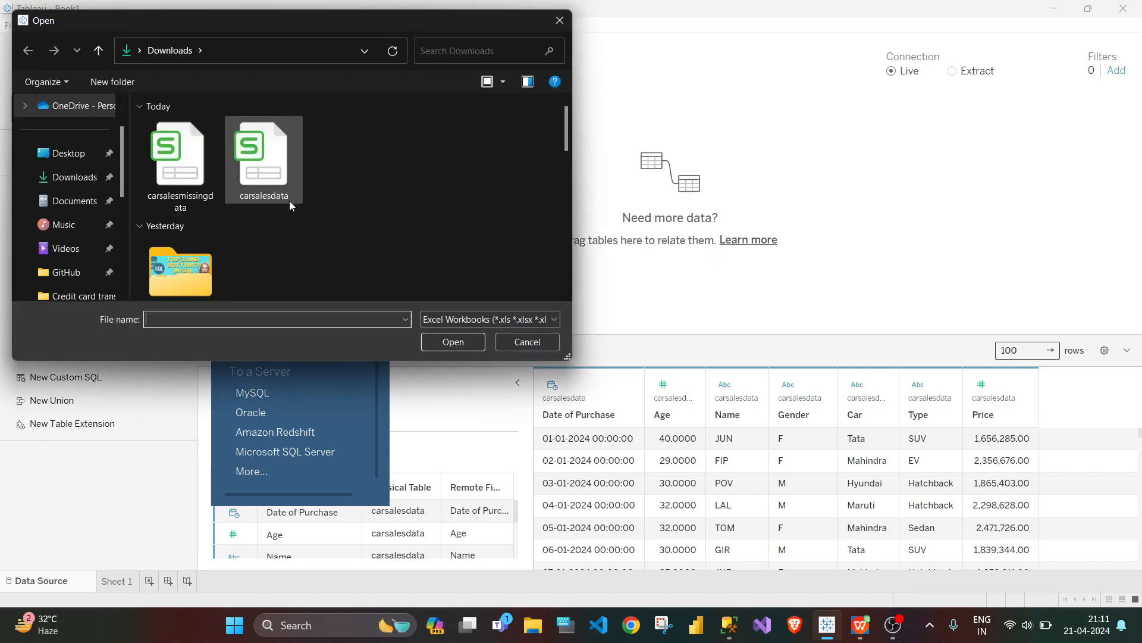
pyautogui.click(194, 199)
pyautogui.click(480, 348)
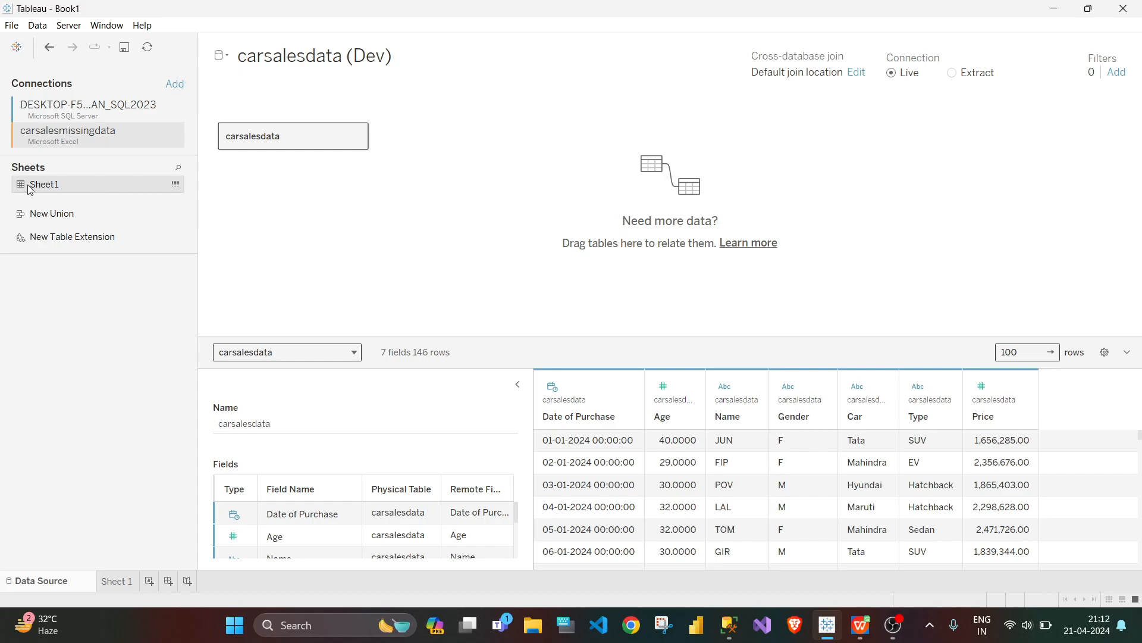
# Step: Open the physical tables of carsalesdata and join the Excel Sheet1 to it, accepting the cross-database data movement
pyautogui.moveTo(28, 189); pyautogui.dragTo(75, 261)
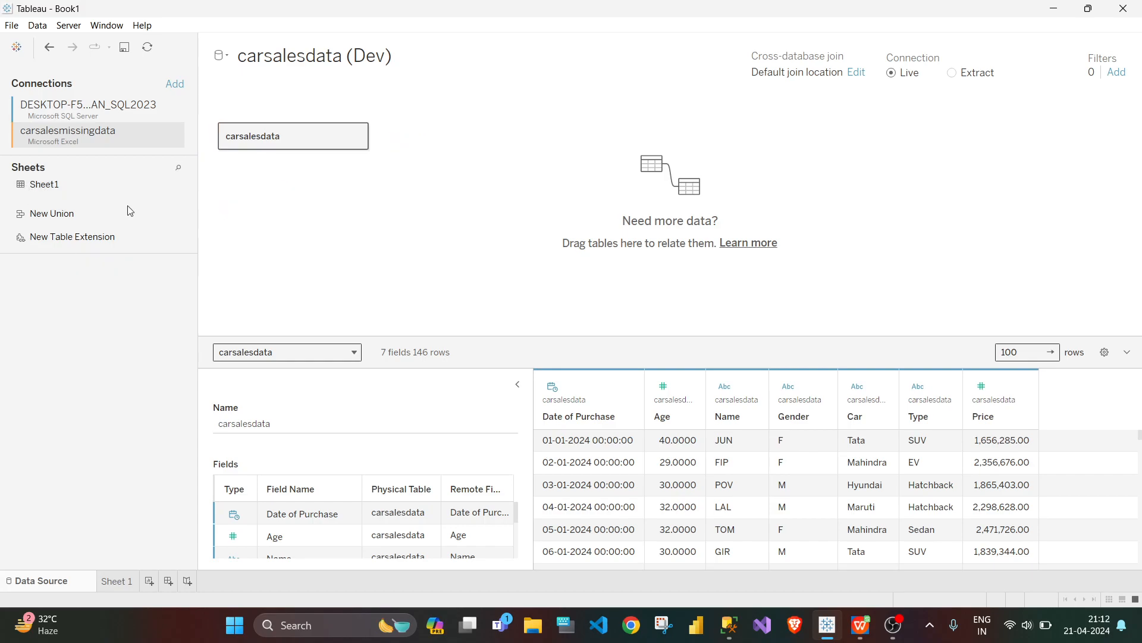
pyautogui.doubleClick(300, 146)
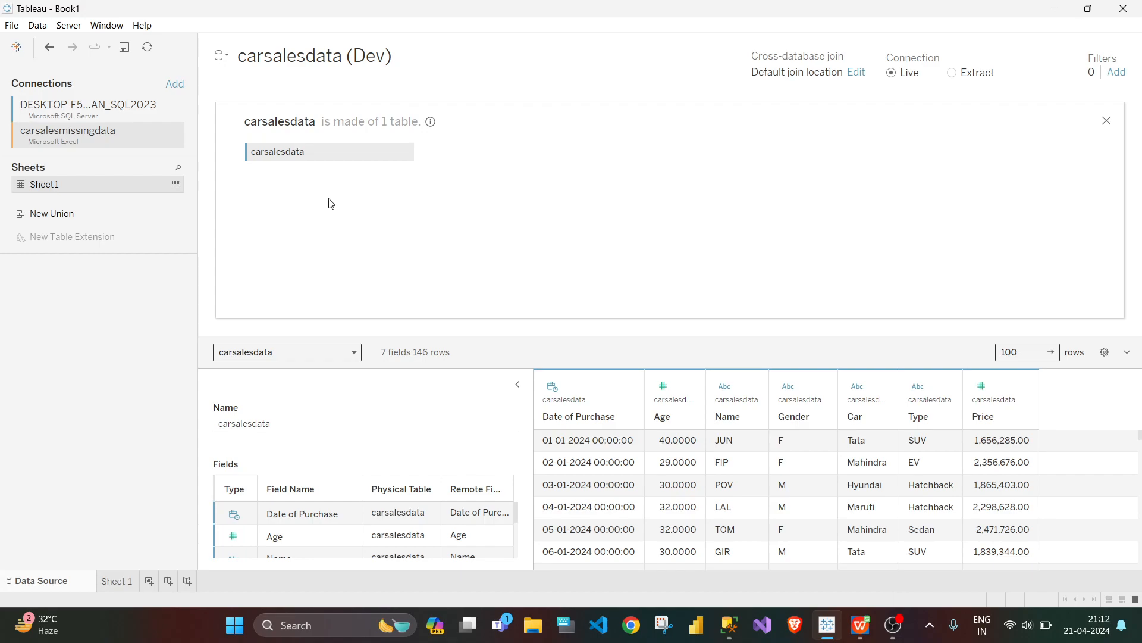
pyautogui.moveTo(79, 185); pyautogui.dragTo(537, 159)
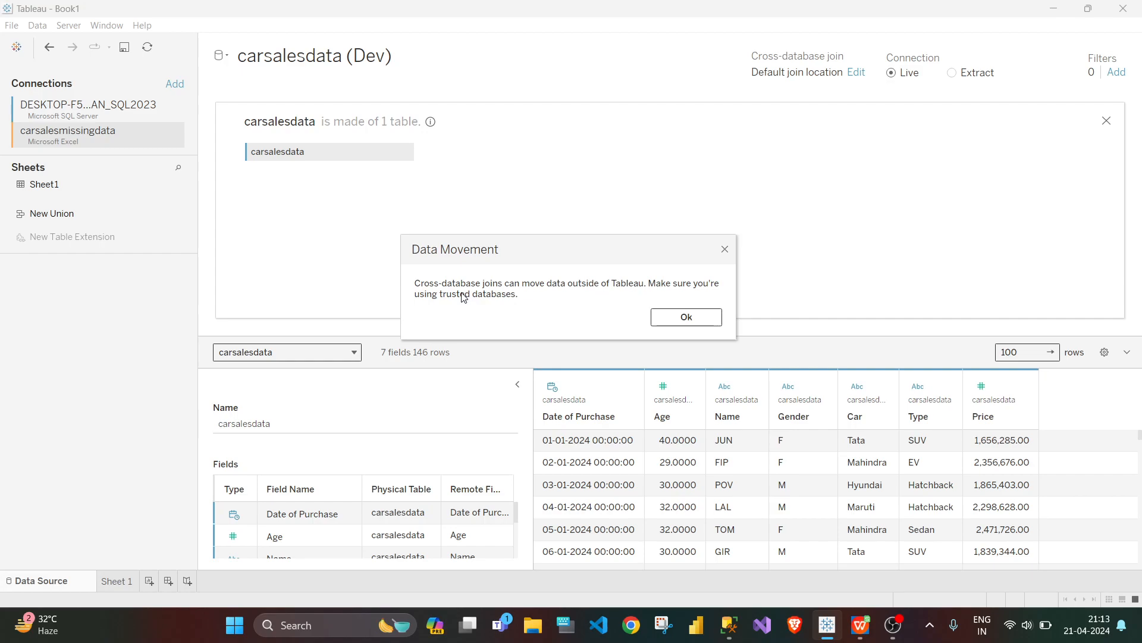
pyautogui.click(682, 314)
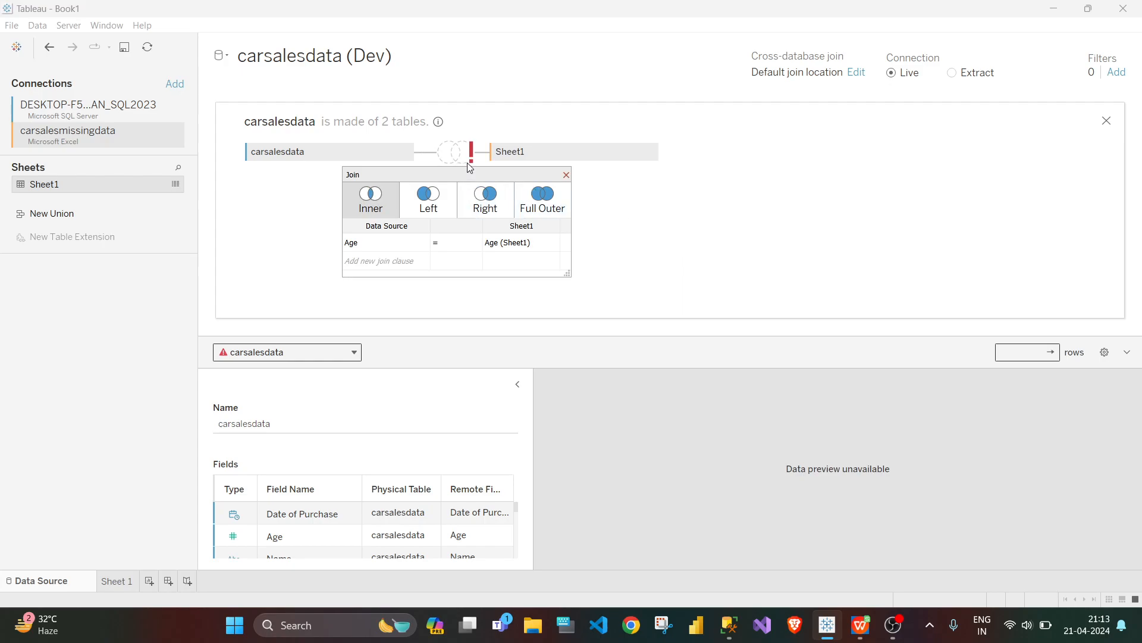
# Step: Make the join a left join on Date of Purchase = Date, and open the Sheet 1 worksheet
pyautogui.click(440, 212)
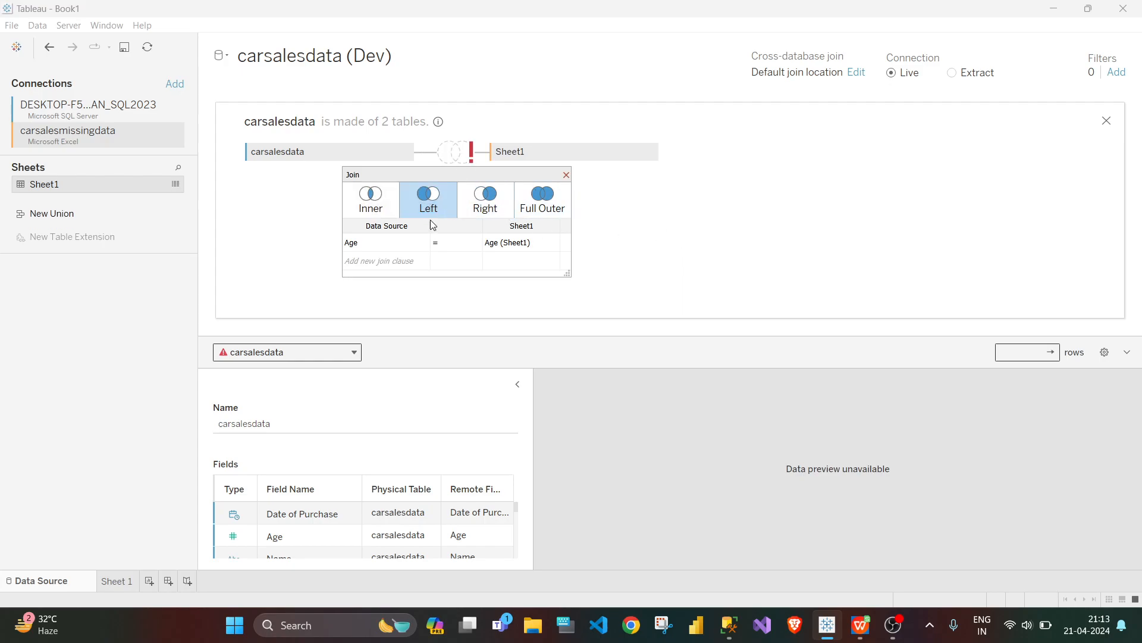
pyautogui.click(423, 243)
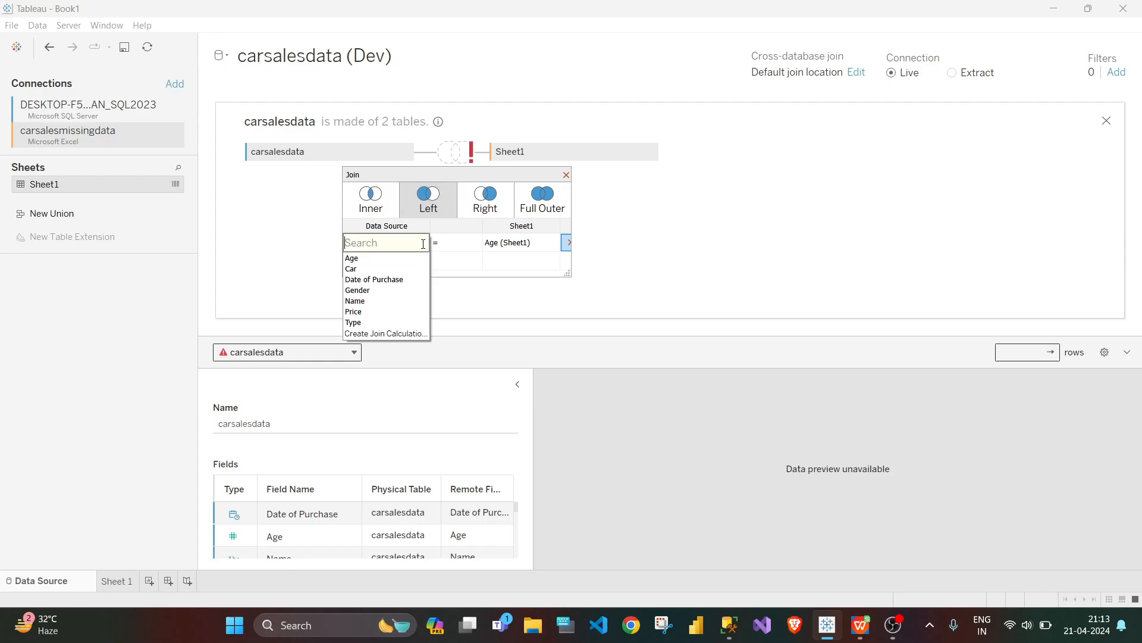
pyautogui.click(365, 281)
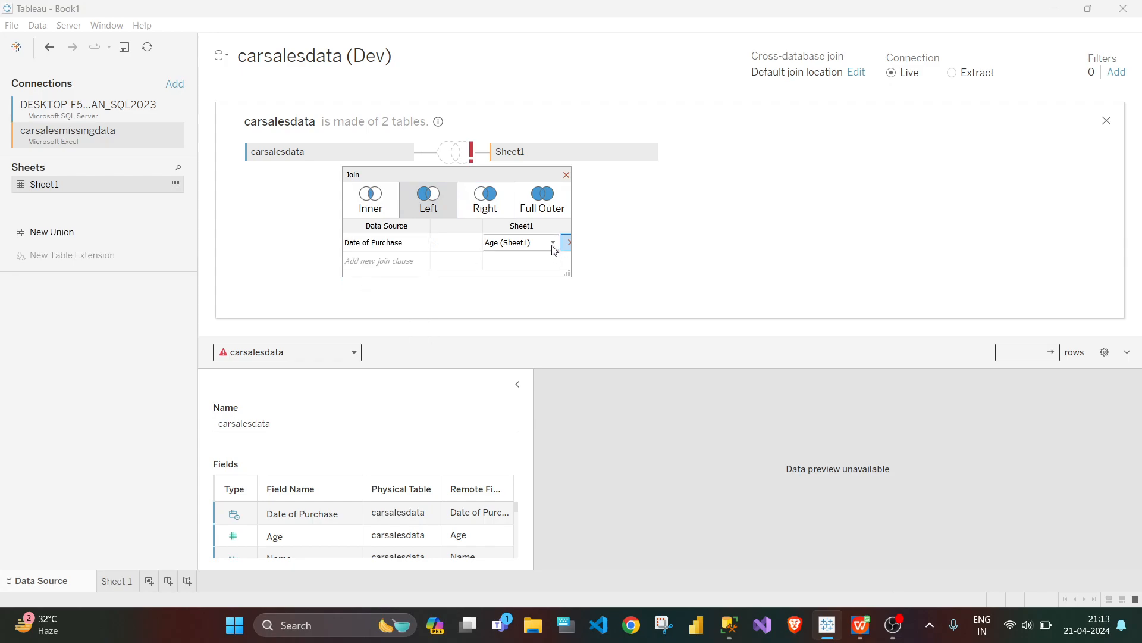
pyautogui.click(553, 244)
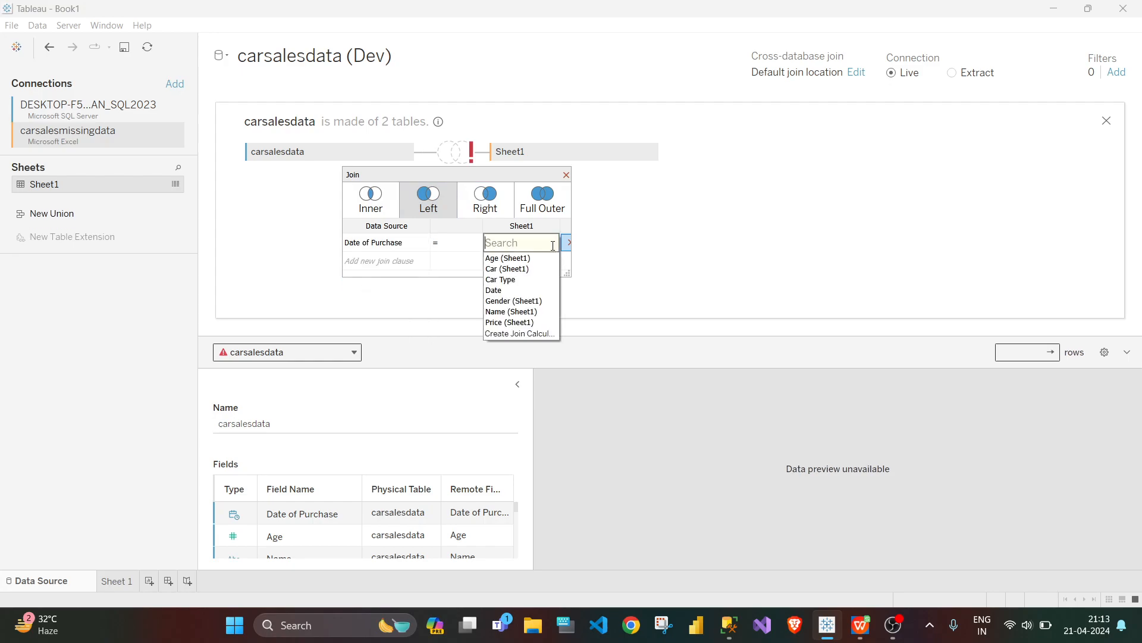
pyautogui.click(507, 291)
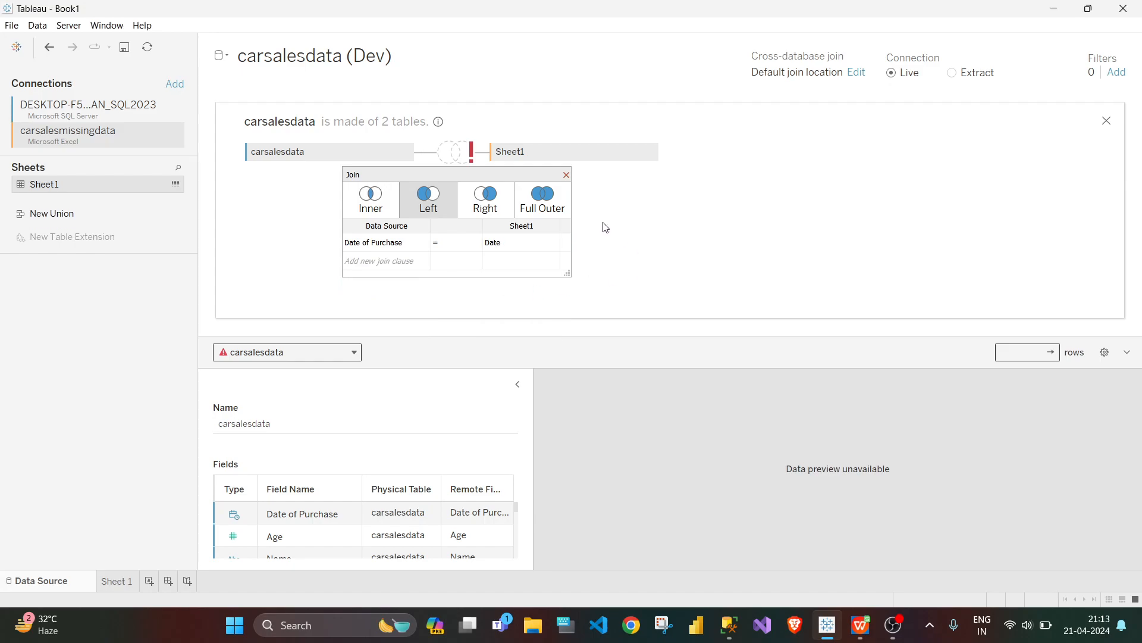
pyautogui.click(566, 175)
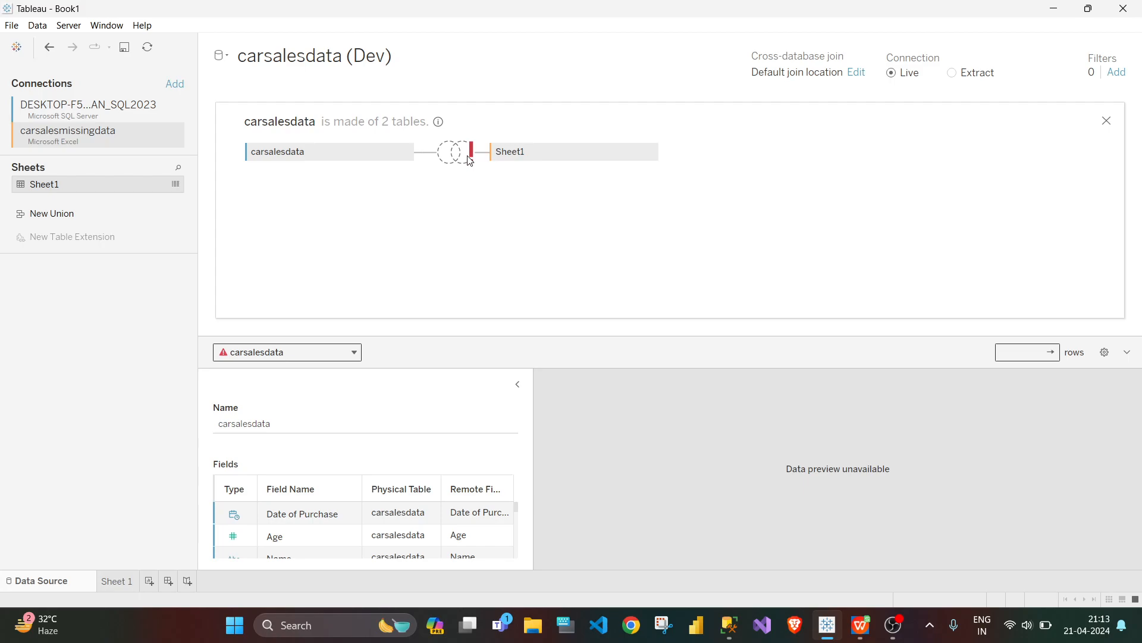
pyautogui.moveTo(470, 160)
pyautogui.click(116, 581)
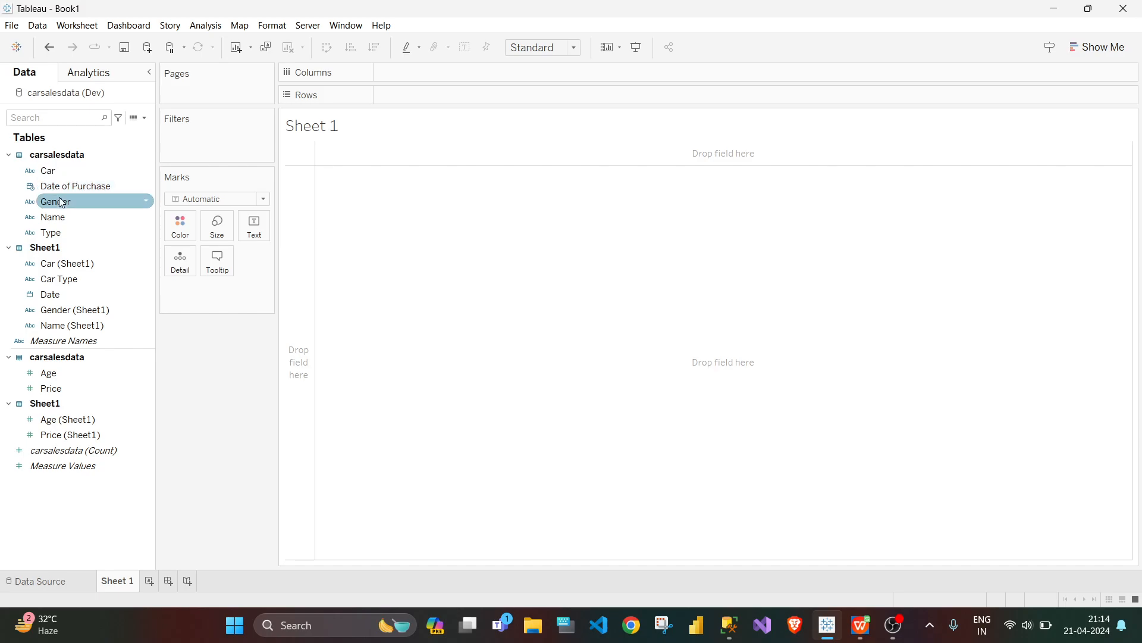
# Step: List the carsalesdata Date of Purchase field in the rows as discrete exact dates, and exclude the Null date
pyautogui.moveTo(56, 188); pyautogui.dragTo(400, 104)
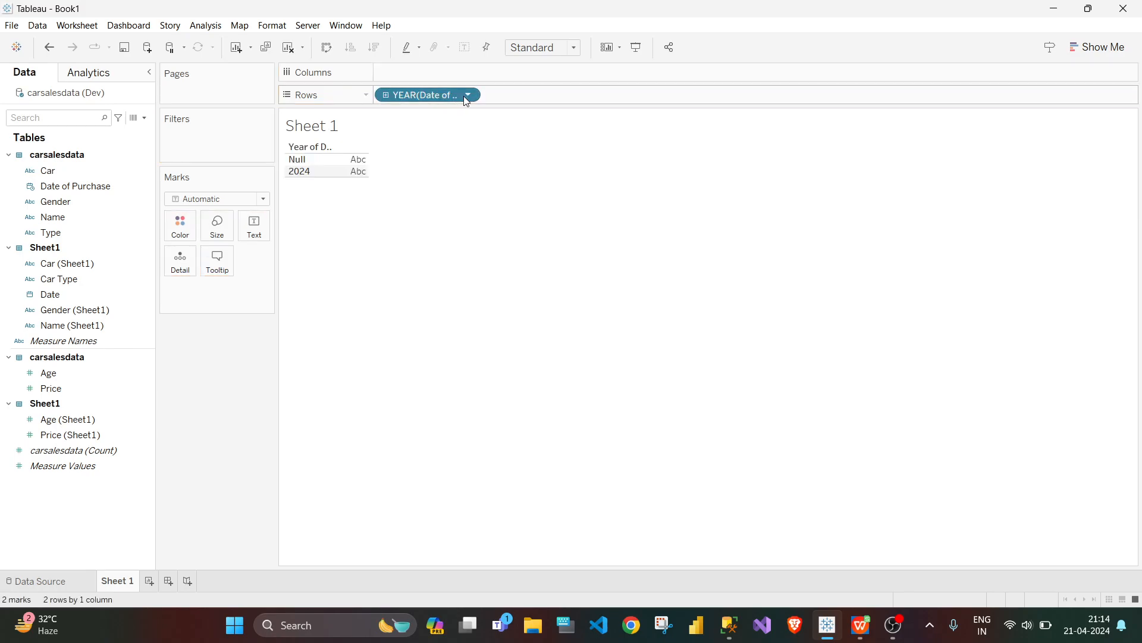
pyautogui.click(468, 96)
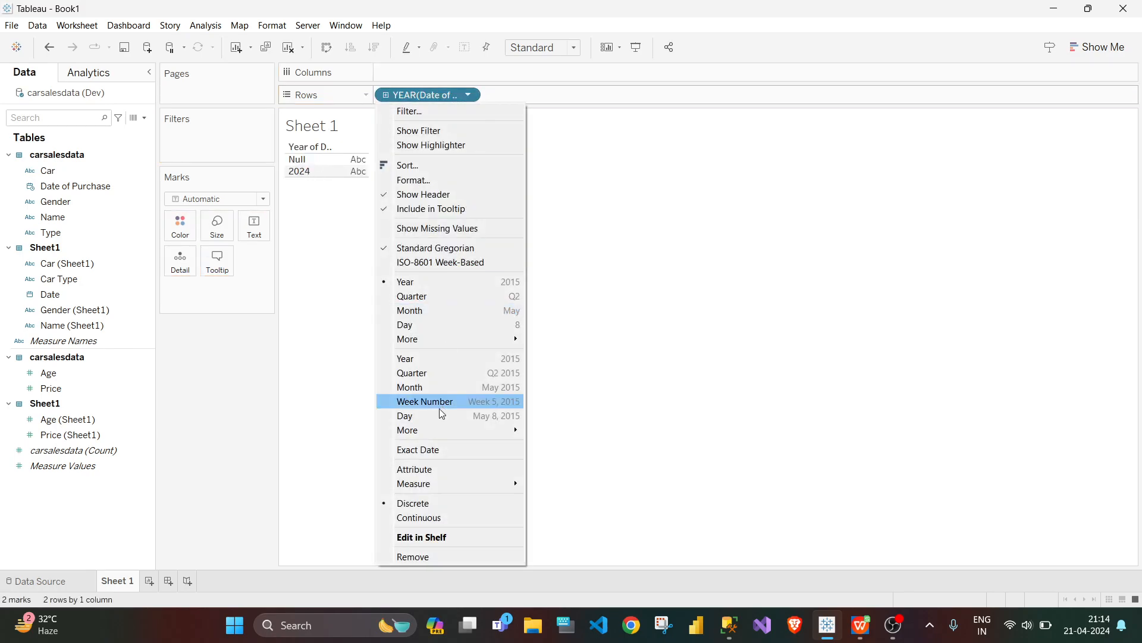
pyautogui.click(431, 450)
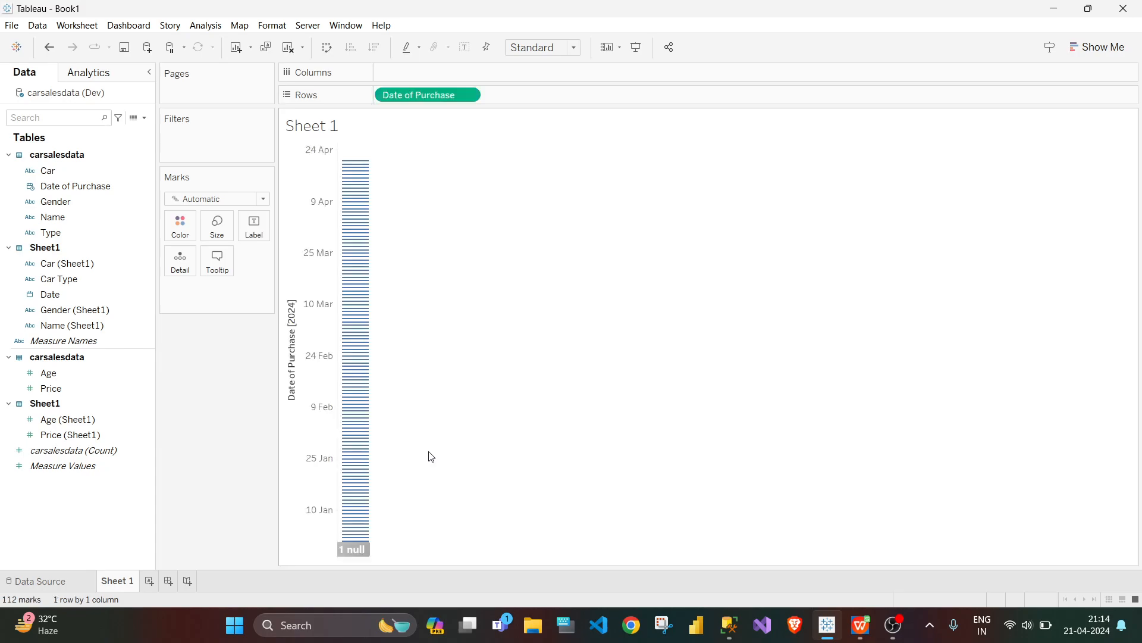
pyautogui.click(471, 97)
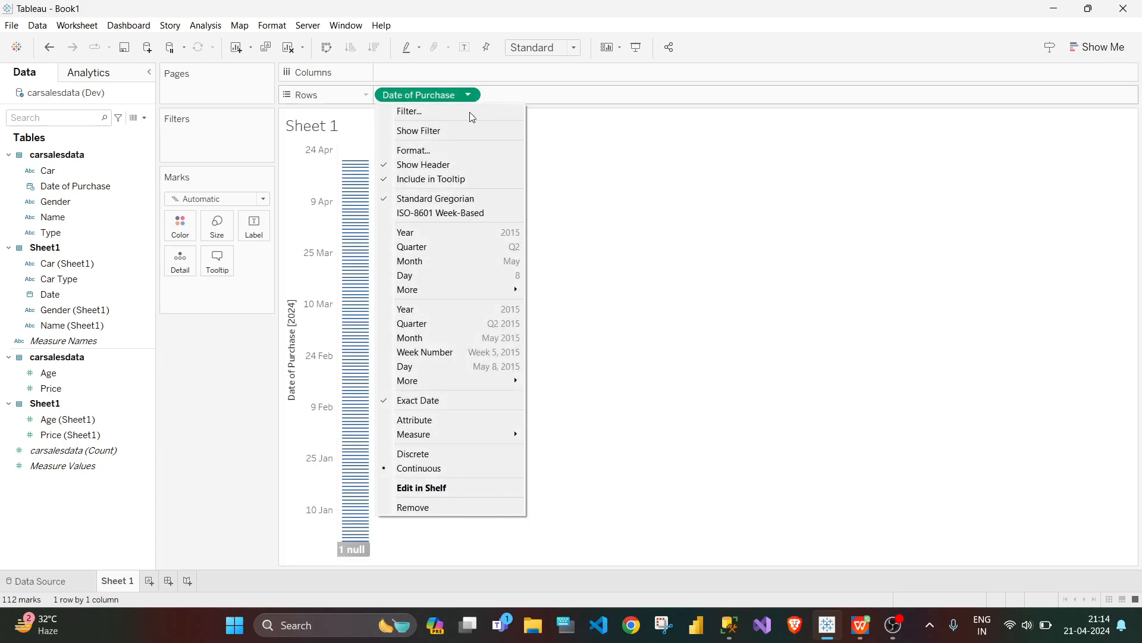
pyautogui.click(419, 454)
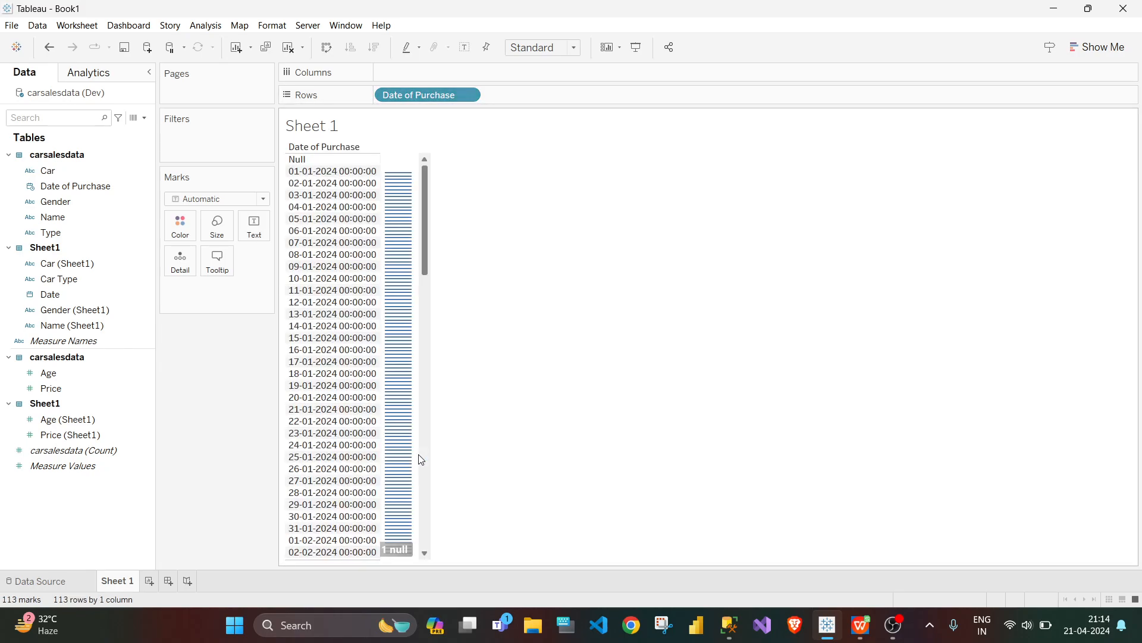
pyautogui.click(339, 160)
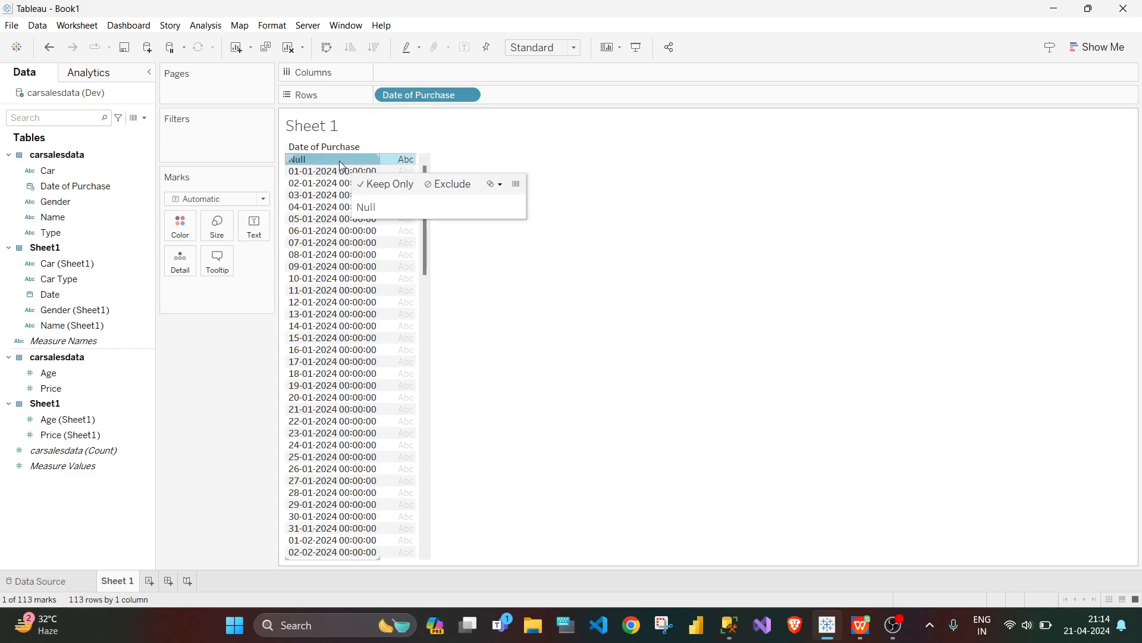
pyautogui.click(432, 185)
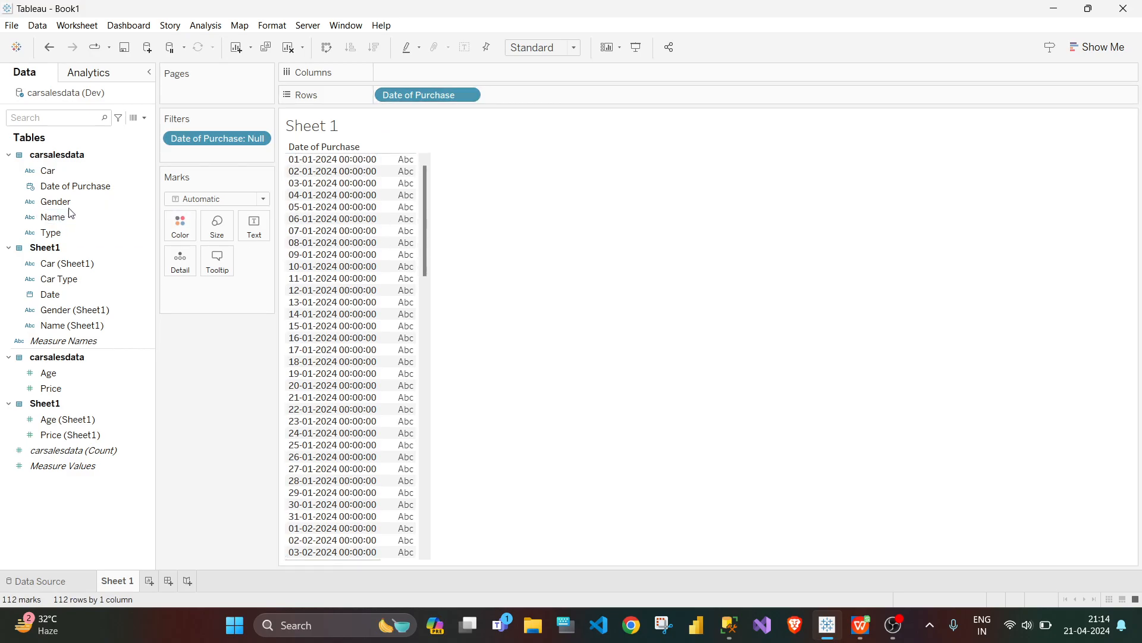
# Step: Change the data type of the Date of Purchase field to Date
pyautogui.click(148, 187)
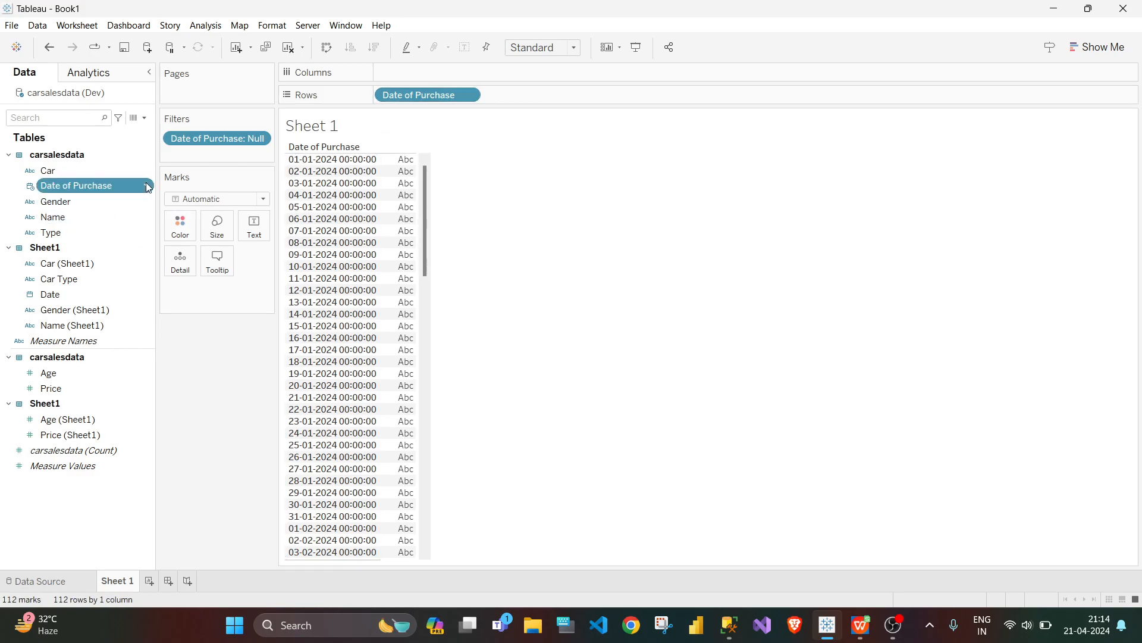
pyautogui.click(148, 187)
pyautogui.moveTo(216, 308)
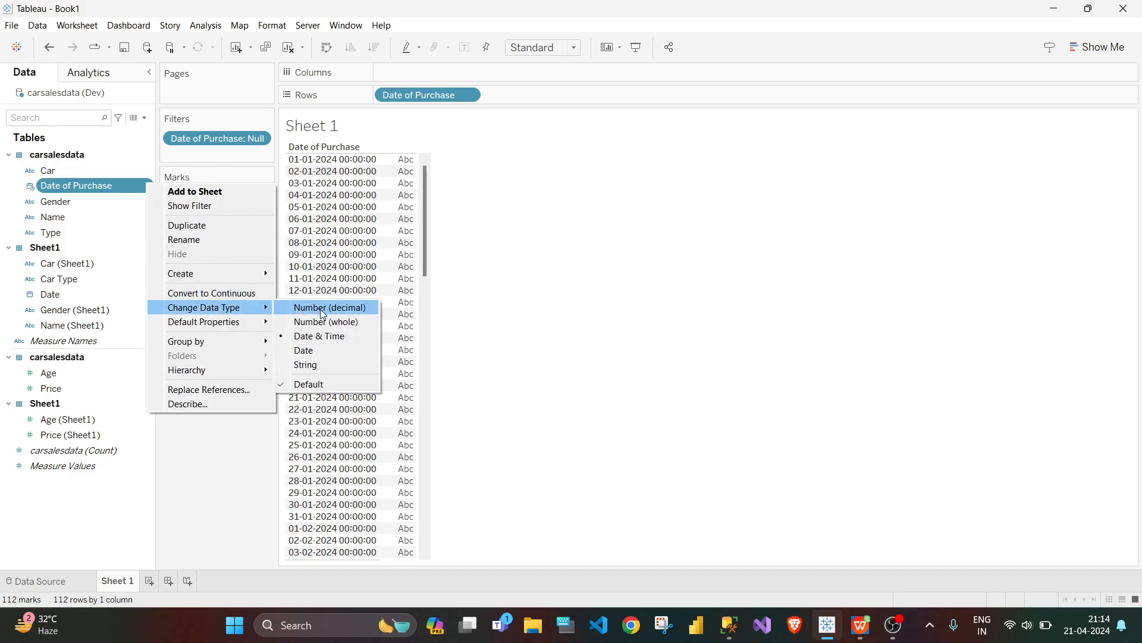
pyautogui.click(316, 350)
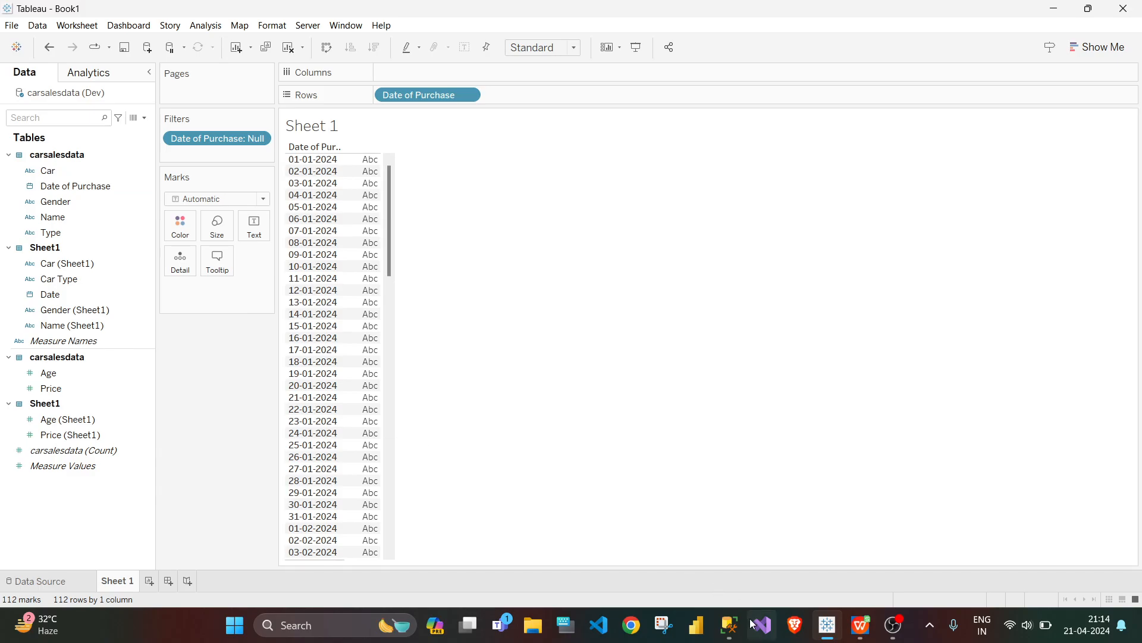
# Step: Check the carsalesdata query results in SQL Server Management Studio and the join in the Tableau data source, and return to Sheet 1
pyautogui.click(730, 625)
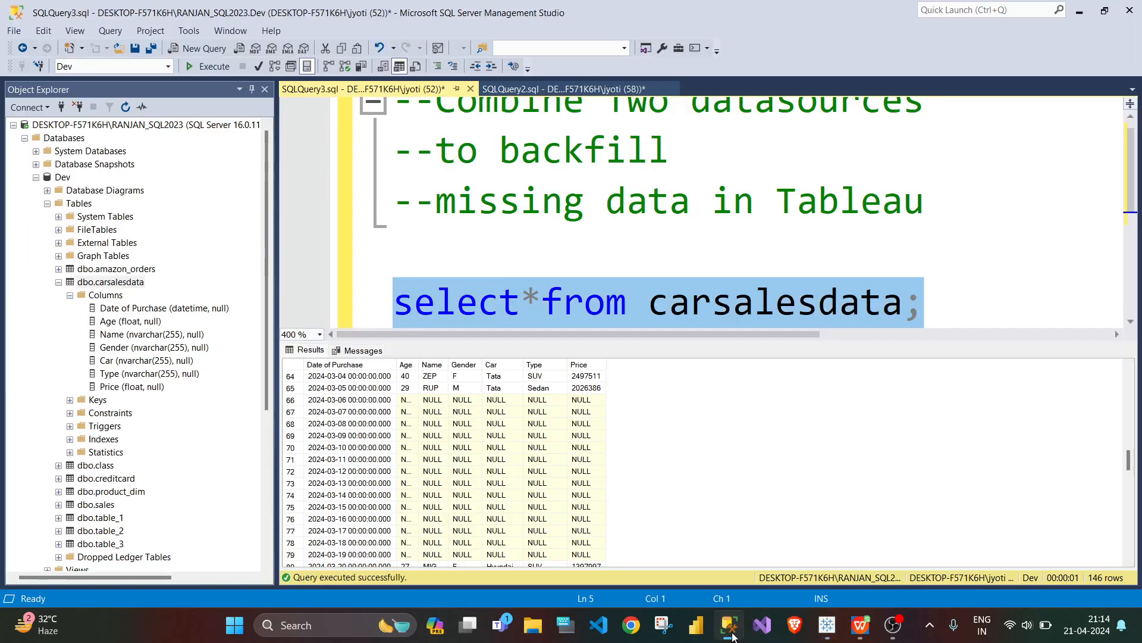
pyautogui.click(732, 634)
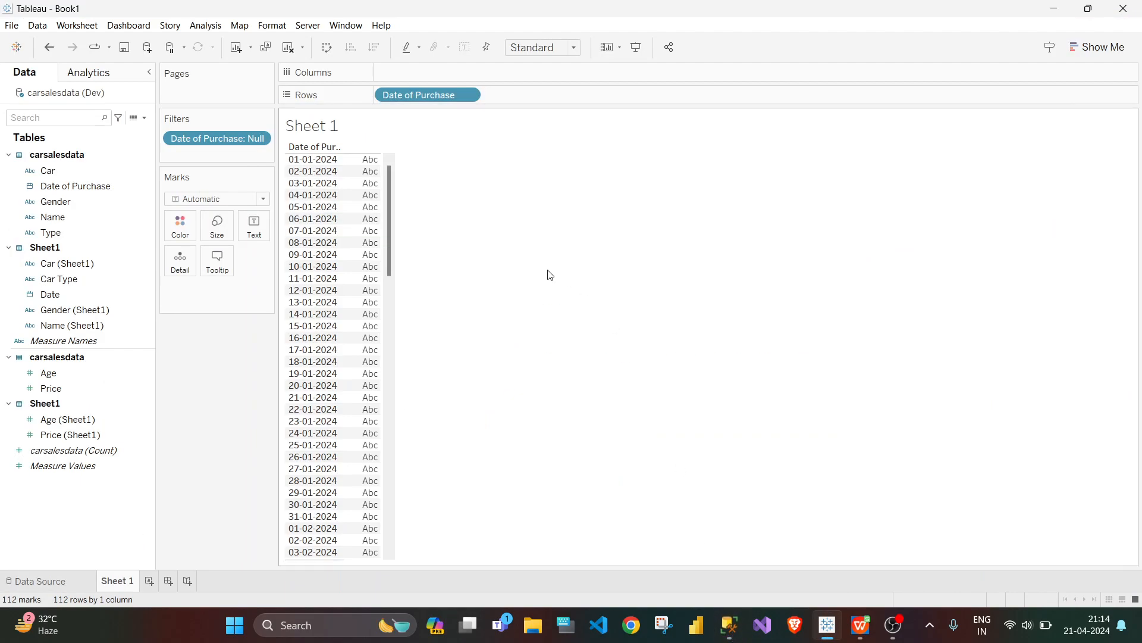
pyautogui.click(73, 579)
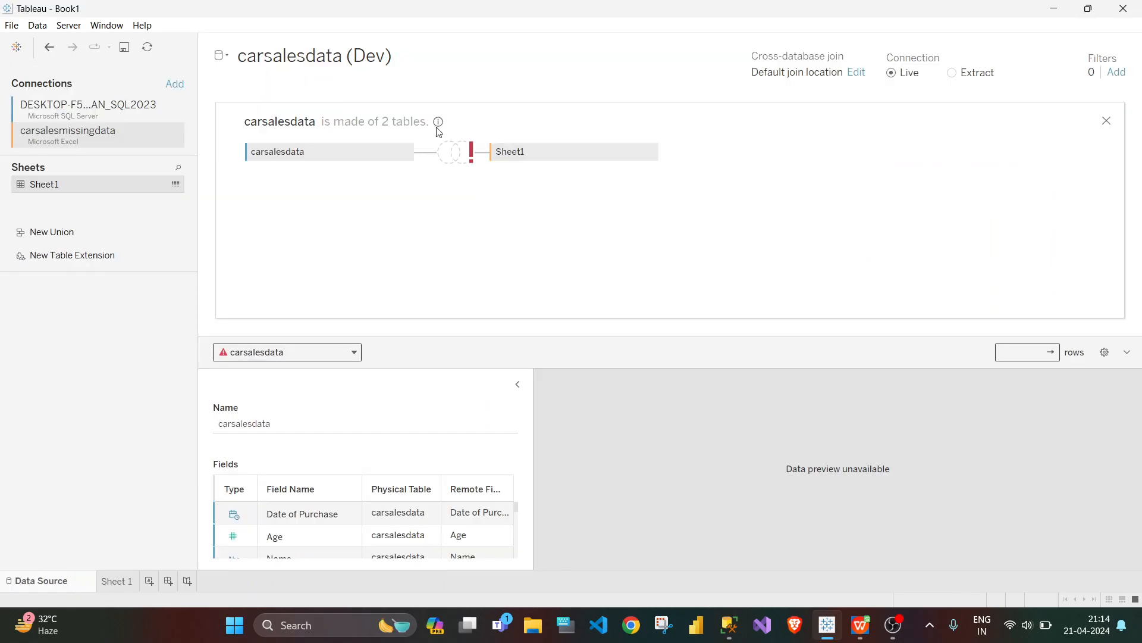
pyautogui.click(119, 581)
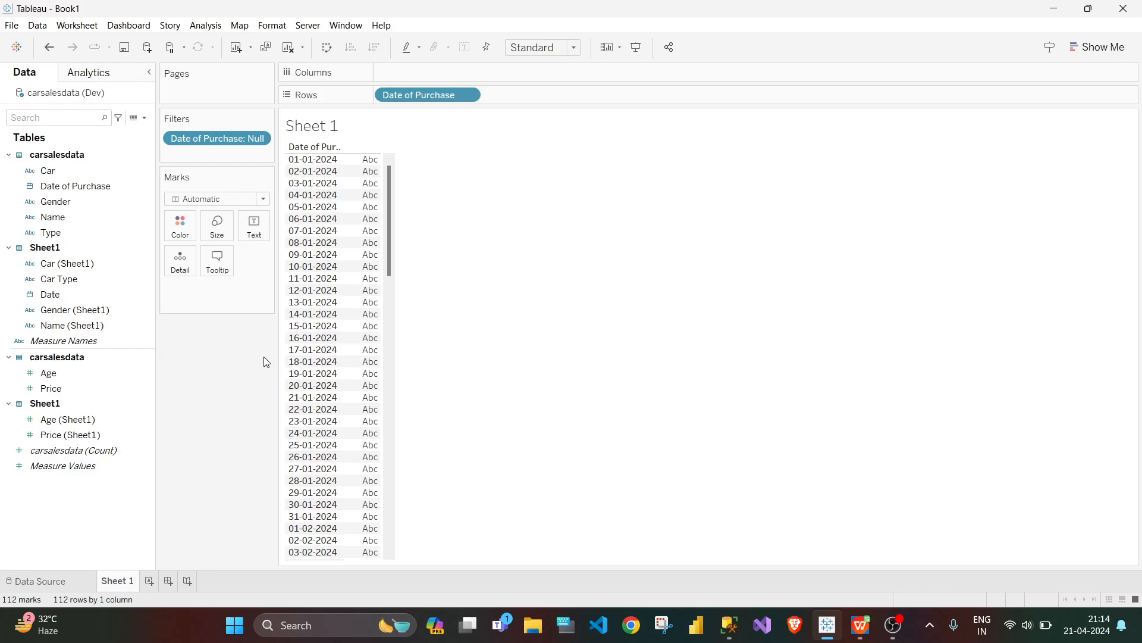
# Step: Add the carsalesdata Name field to the rows after Date of Purchase, and check the names for the March 2024 dates
pyautogui.click(79, 235)
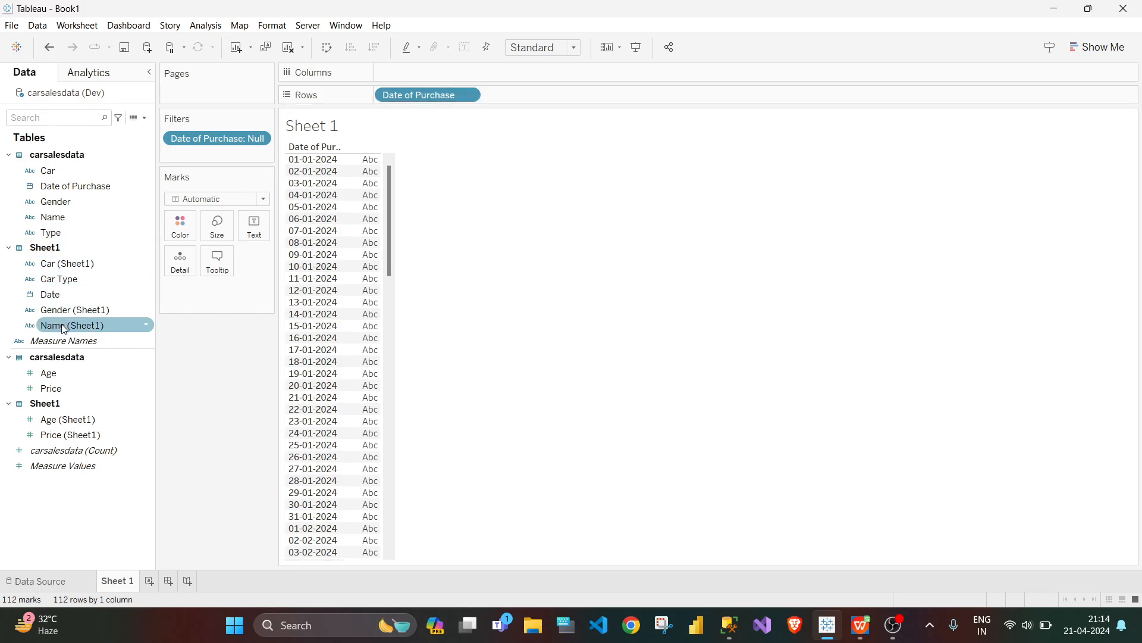
pyautogui.click(55, 219)
pyautogui.moveTo(54, 219); pyautogui.dragTo(502, 101)
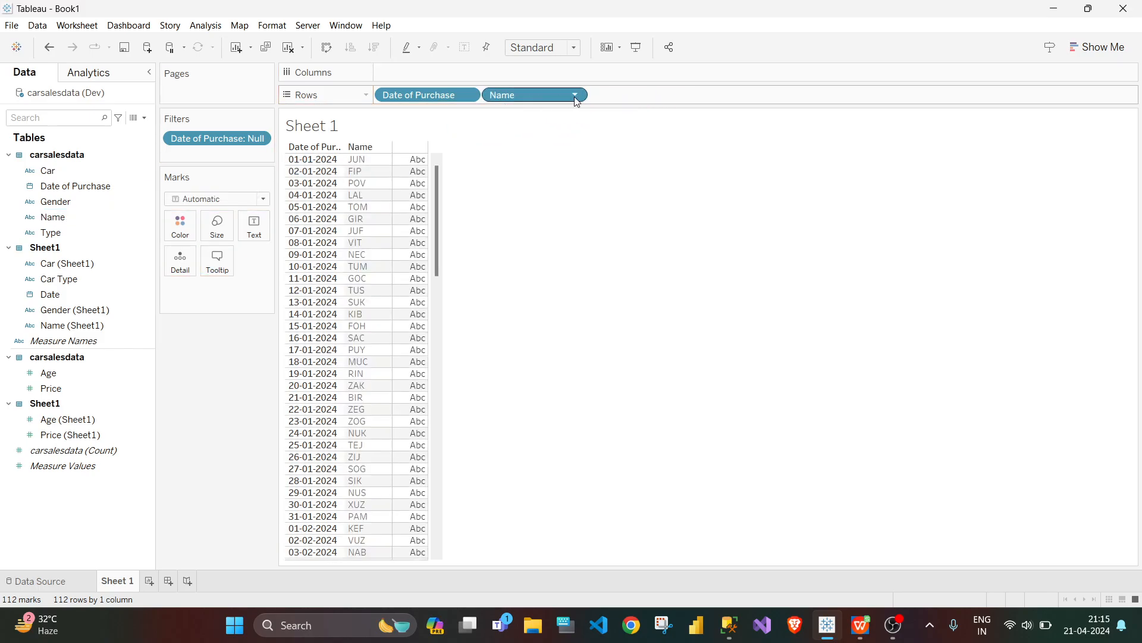
pyautogui.moveTo(437, 221); pyautogui.dragTo(441, 408)
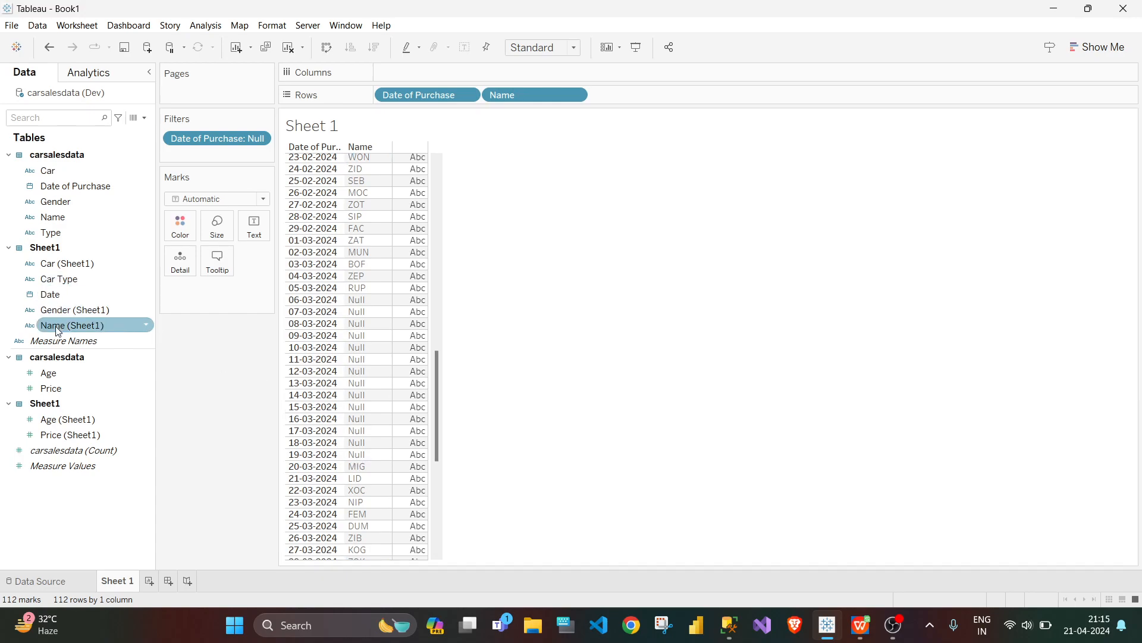
# Step: Add the Name (Sheet1) field from the Excel sheet to the rows after Name
pyautogui.moveTo(58, 331); pyautogui.dragTo(613, 101)
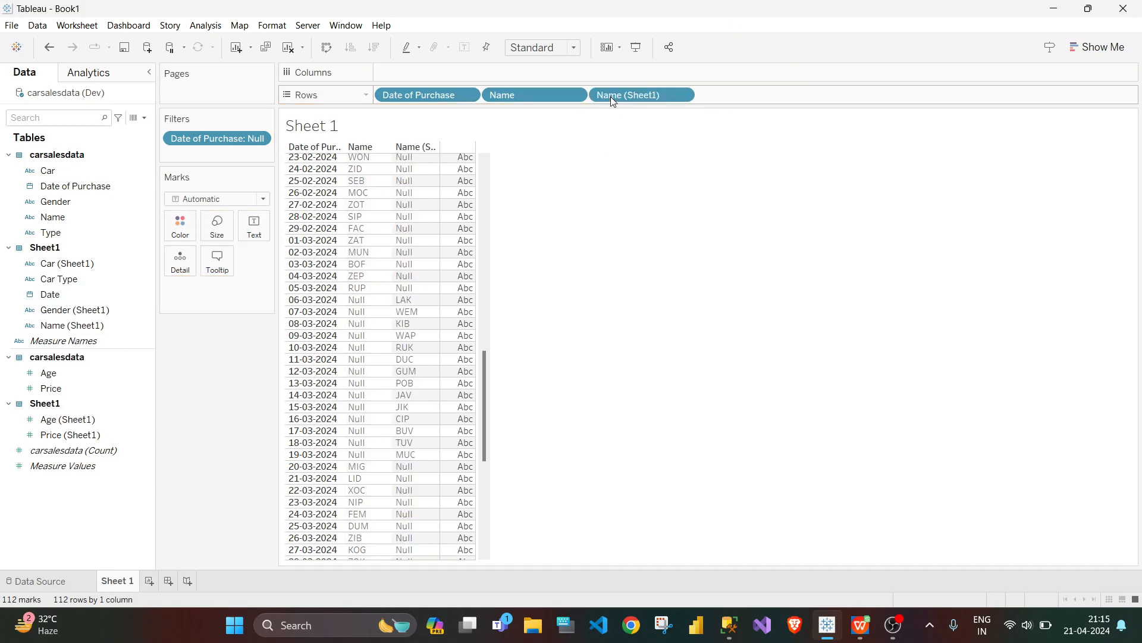
pyautogui.click(684, 97)
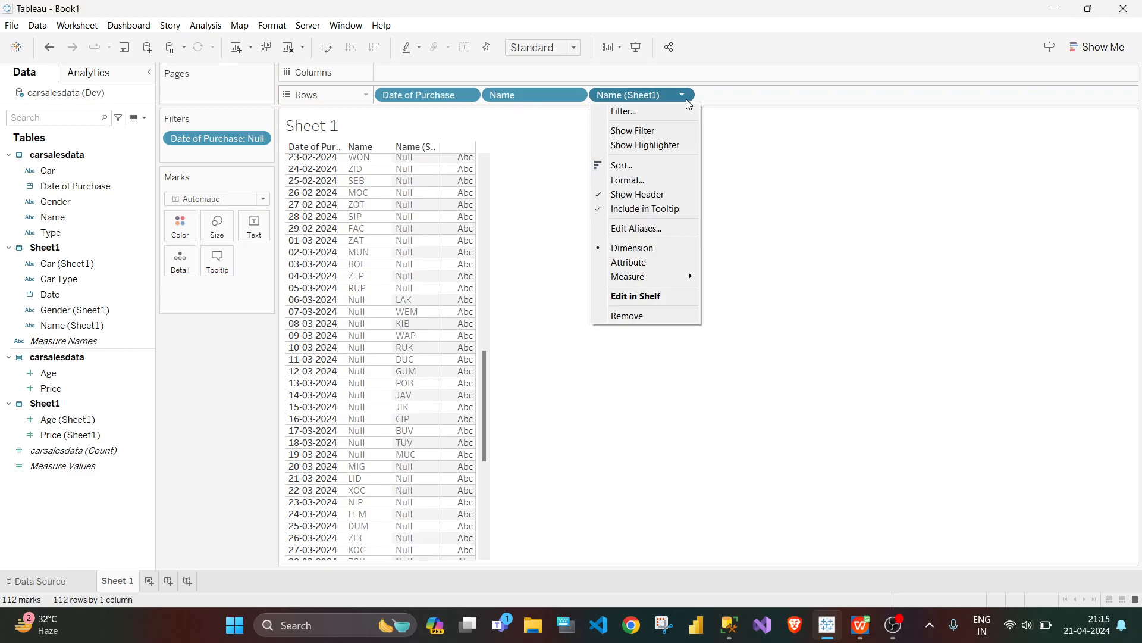
pyautogui.click(769, 174)
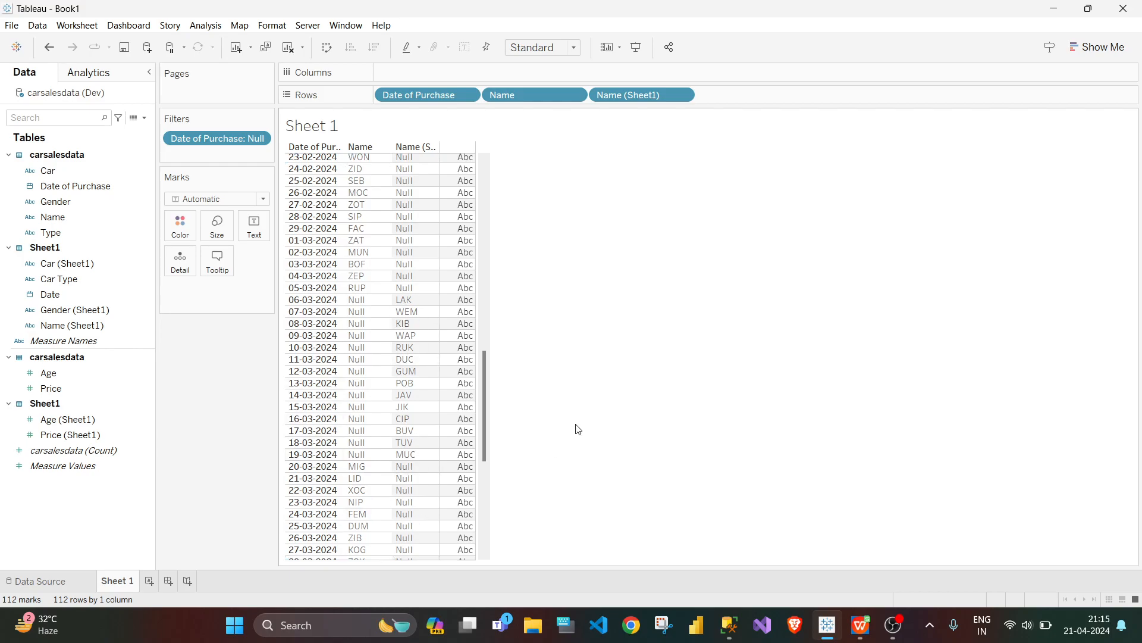
# Step: Create a calculated field named C.Name
pyautogui.click(144, 118)
pyautogui.click(126, 130)
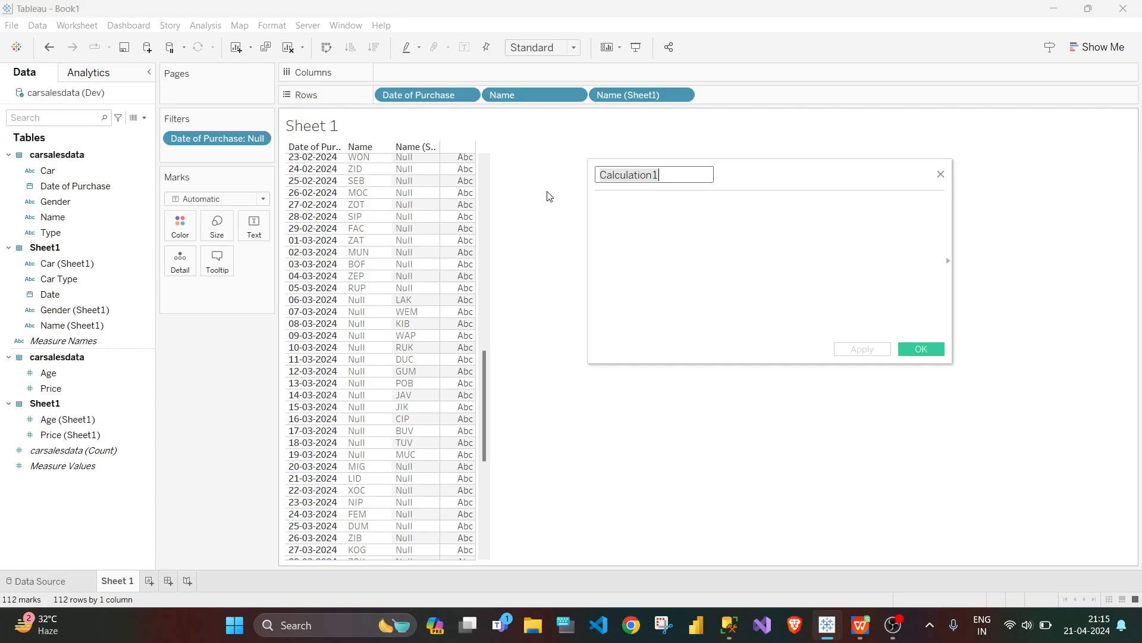
pyautogui.click(677, 178)
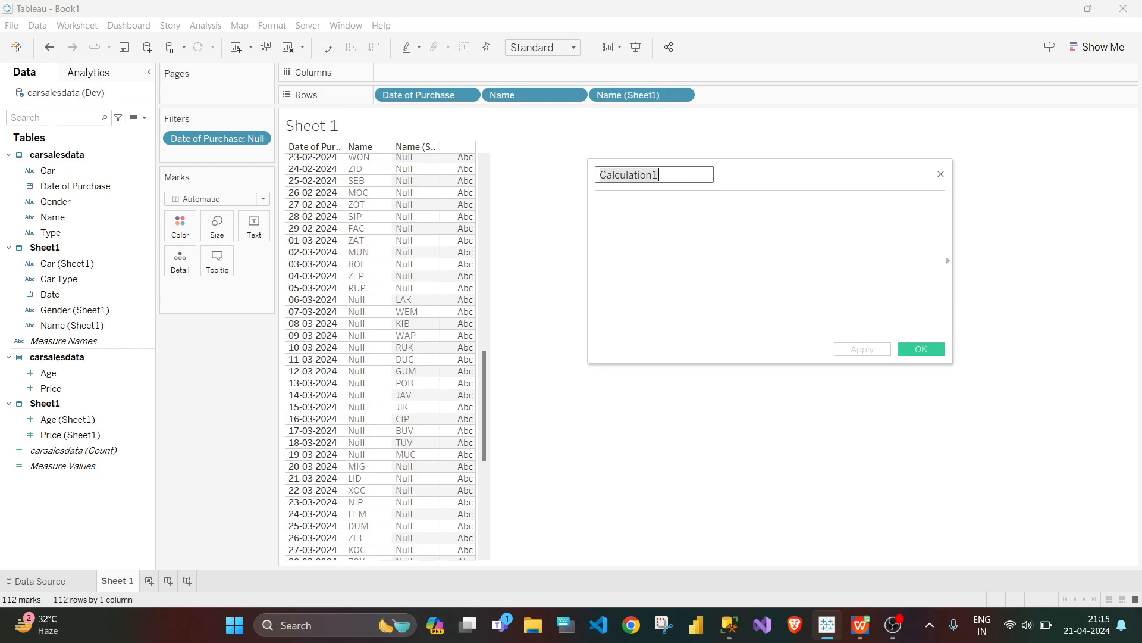
pyautogui.press('BackSpace')
pyautogui.press('BackSpace')
pyautogui.press('BackSpace')
pyautogui.press('BackSpace')
pyautogui.press('BackSpace')
pyautogui.press('BackSpace')
pyautogui.press('BackSpace')
pyautogui.press('BackSpace')
pyautogui.press('BackSpace')
pyautogui.press('BackSpace')
pyautogui.press('BackSpace')
pyautogui.write('.Name')
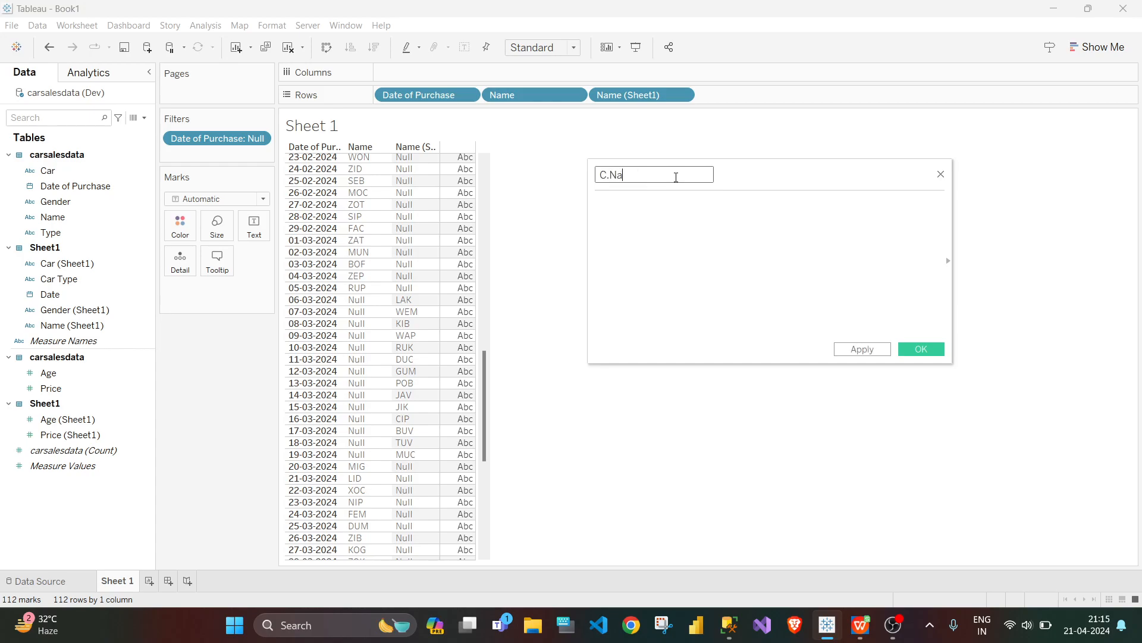
# Step: Begin the C.Name formula with the condition IF NOT ISNULL([Name]), using the carsalesdata Name field
pyautogui.click(676, 207)
pyautogui.write('IF ')
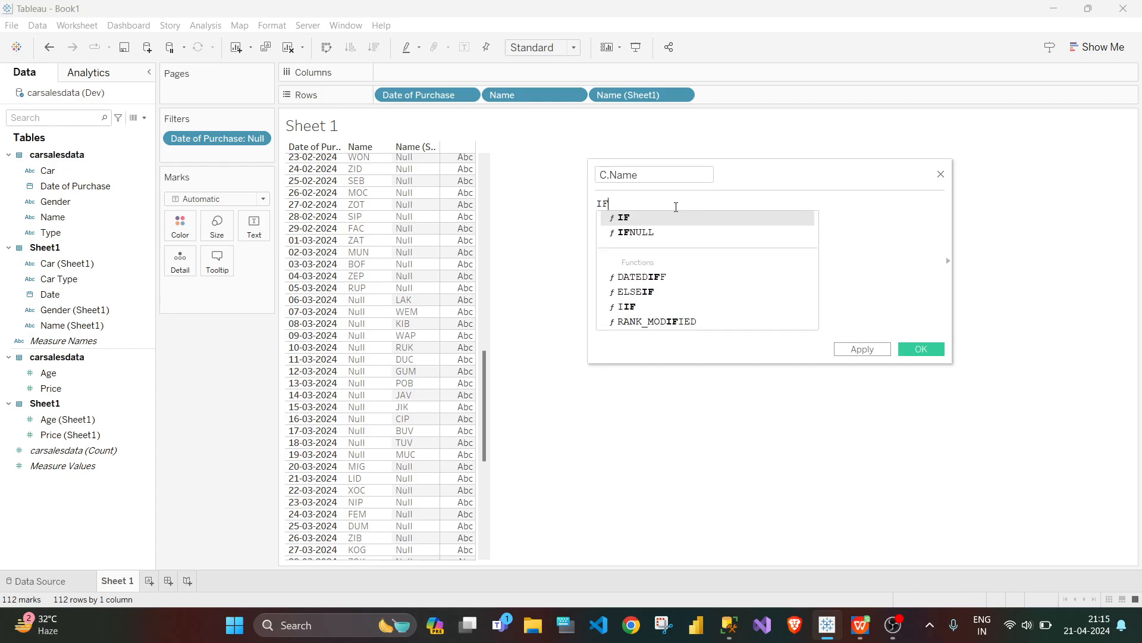
pyautogui.write('NO')
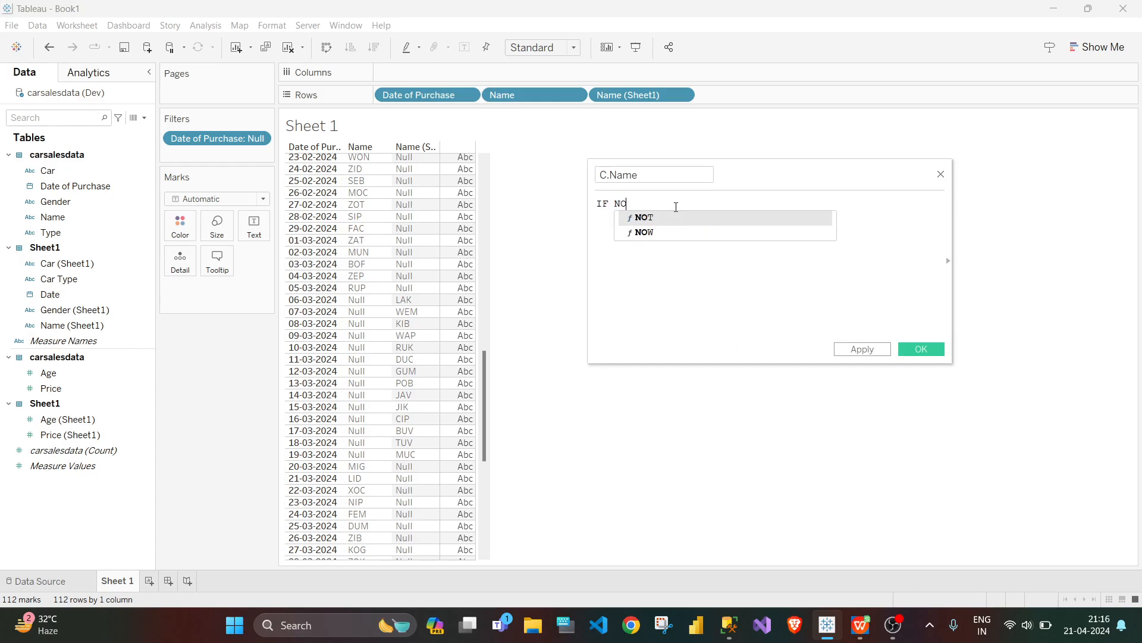
pyautogui.write('T ISNULL')
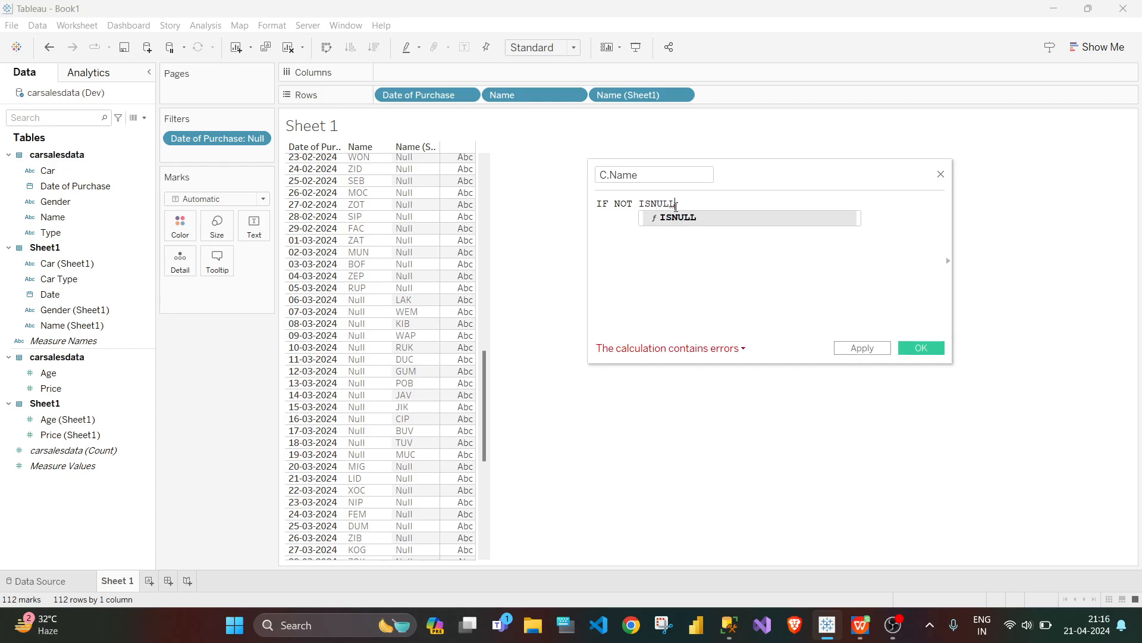
pyautogui.write('()')
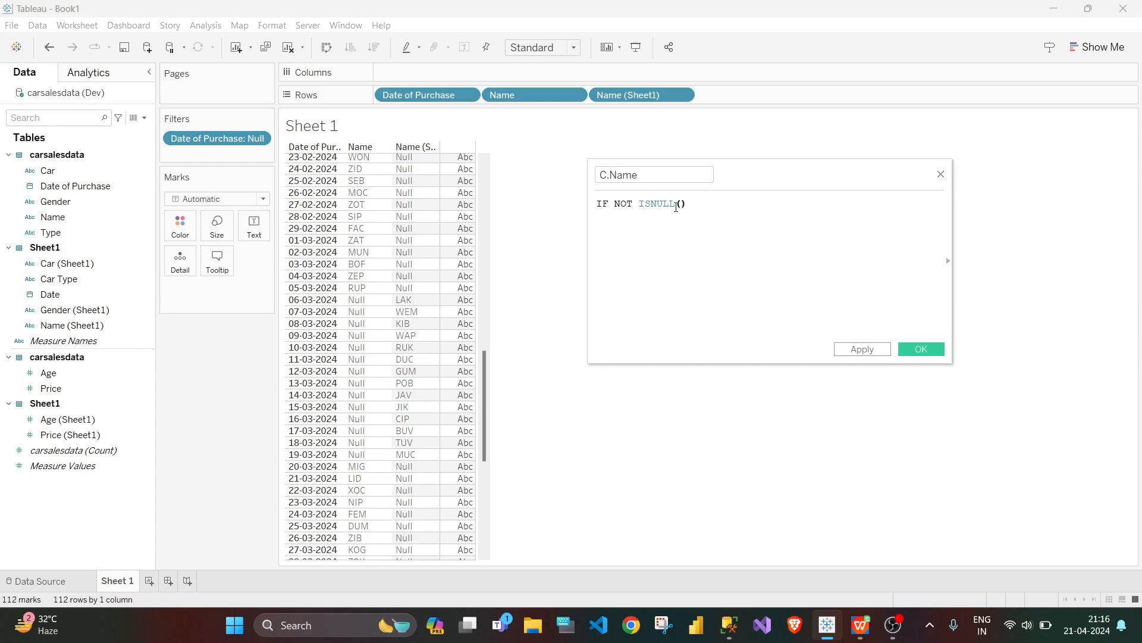
pyautogui.click(60, 203)
pyautogui.moveTo(58, 217); pyautogui.dragTo(683, 204)
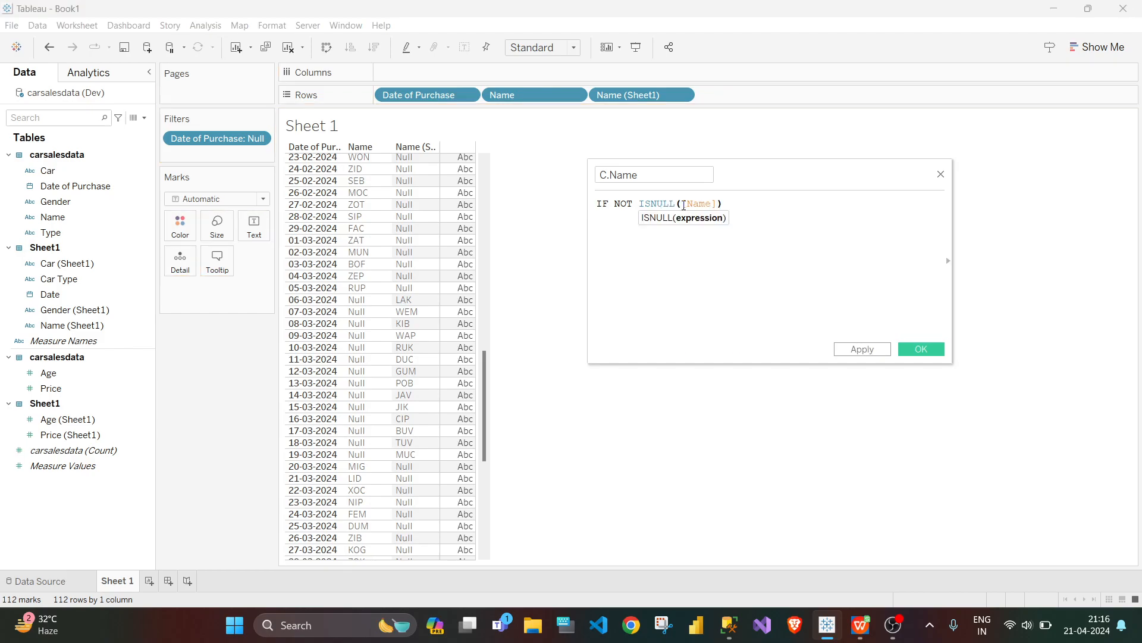
# Step: Extend the C.Name formula with THEN [Name] and start an ELSE branch on a new line
pyautogui.click(745, 209)
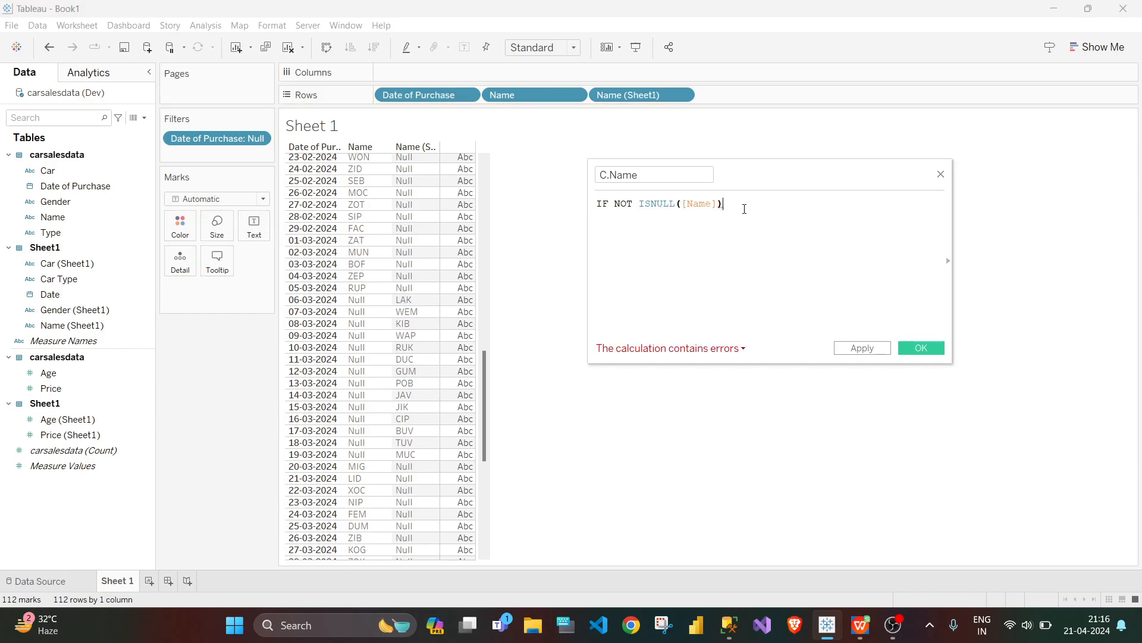
pyautogui.write('THEN')
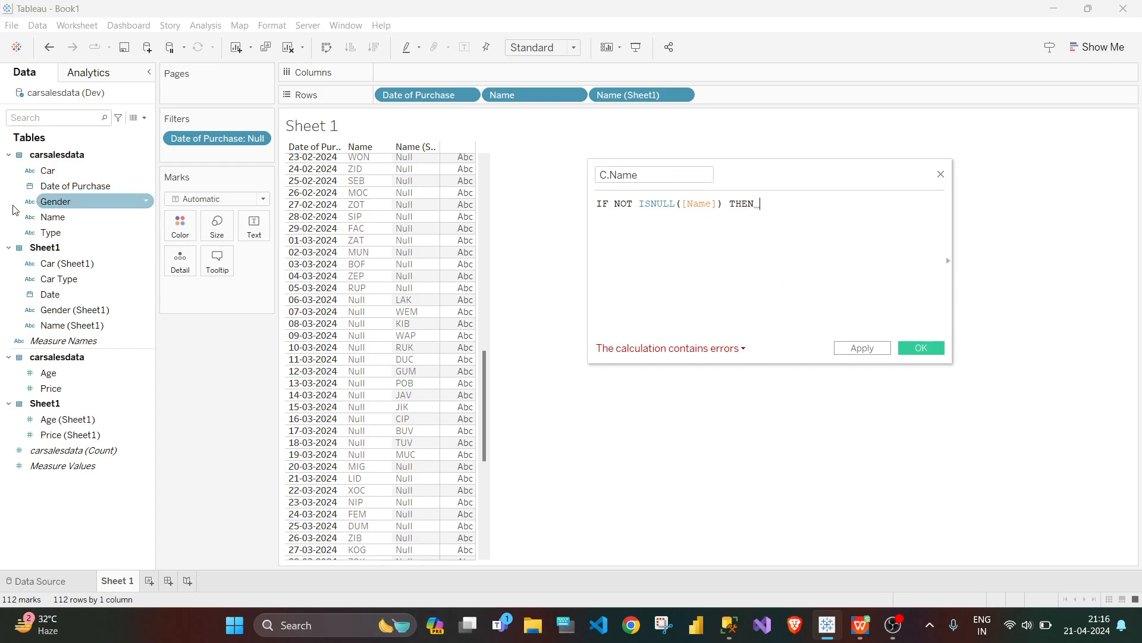
pyautogui.moveTo(51, 216); pyautogui.dragTo(773, 208)
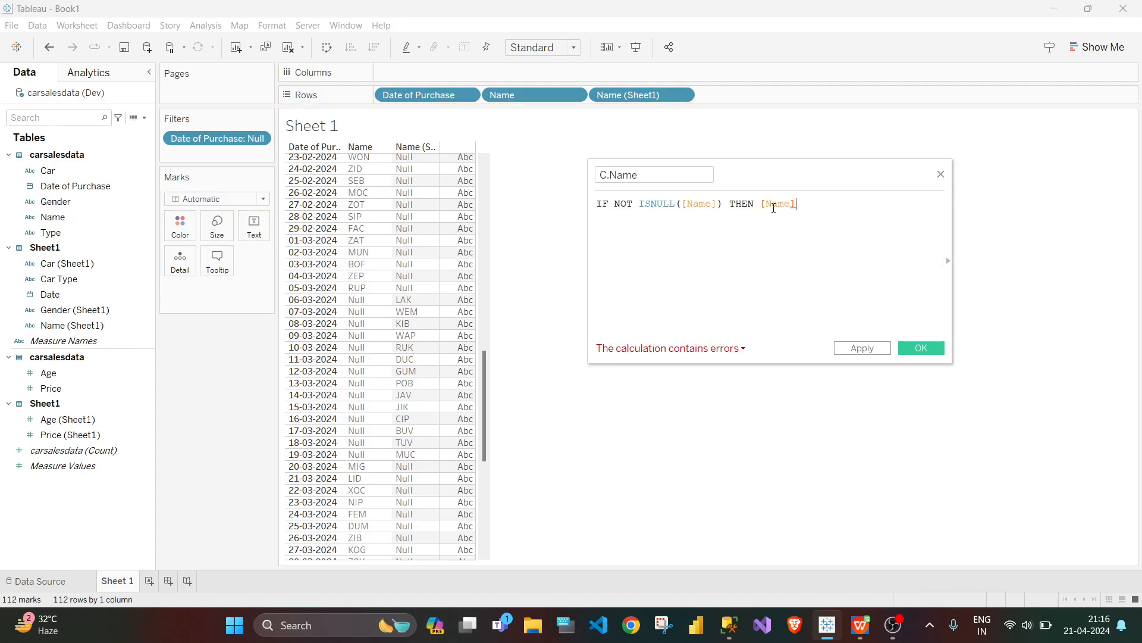
pyautogui.press('Return')
pyautogui.write('ELSE')
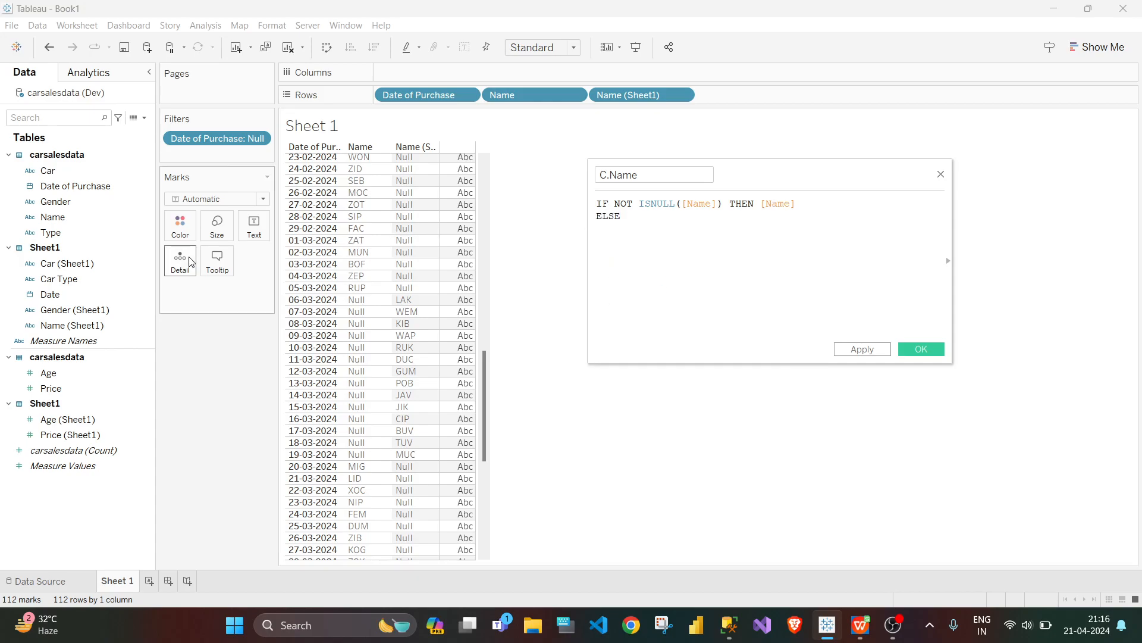
pyautogui.click(63, 326)
pyautogui.moveTo(63, 326); pyautogui.dragTo(655, 224)
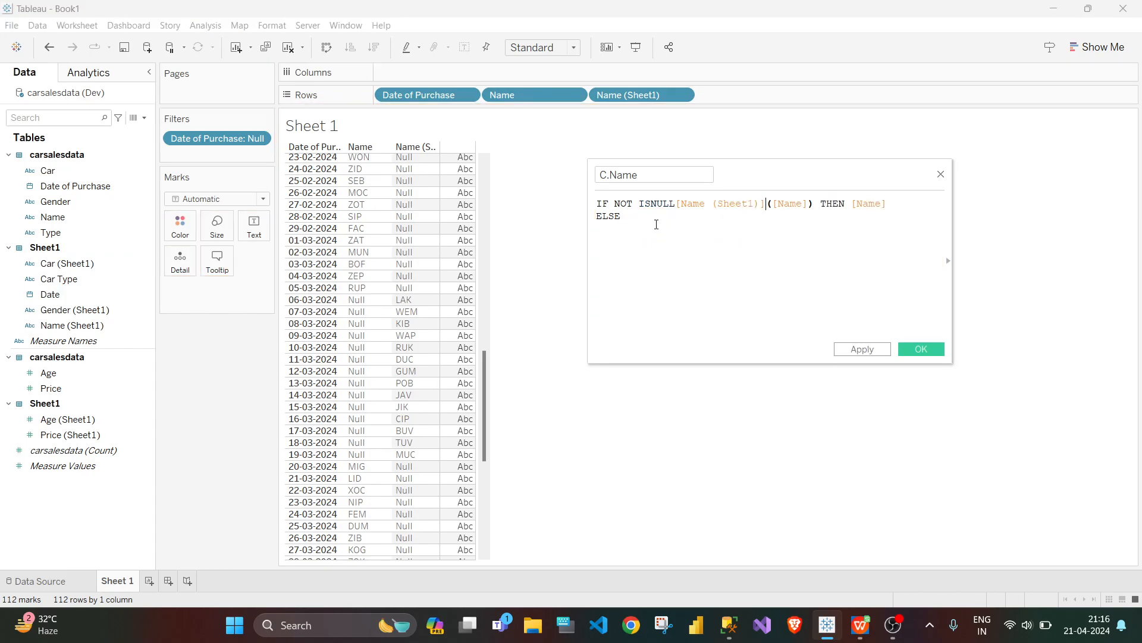
pyautogui.hotkey('ctrl', 'z')
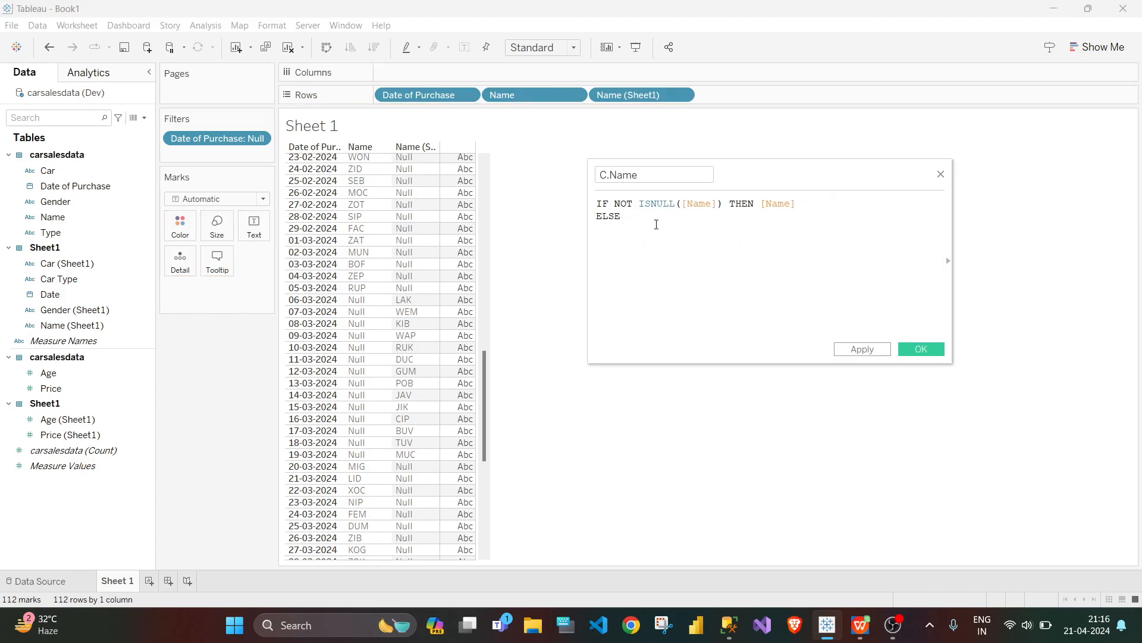
# Step: Complete the C.Name formula with ELSE [Name (Sheet1)] and END, and save the calculated field
pyautogui.moveTo(61, 329); pyautogui.dragTo(642, 256)
pyautogui.press('Return')
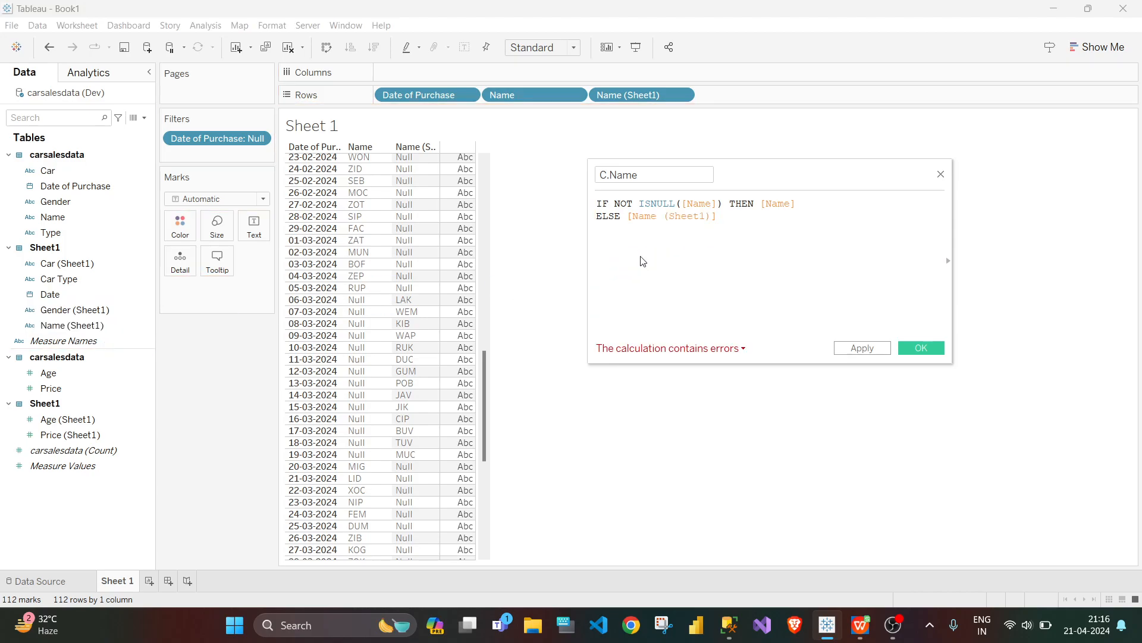
pyautogui.write('END')
pyautogui.click(927, 282)
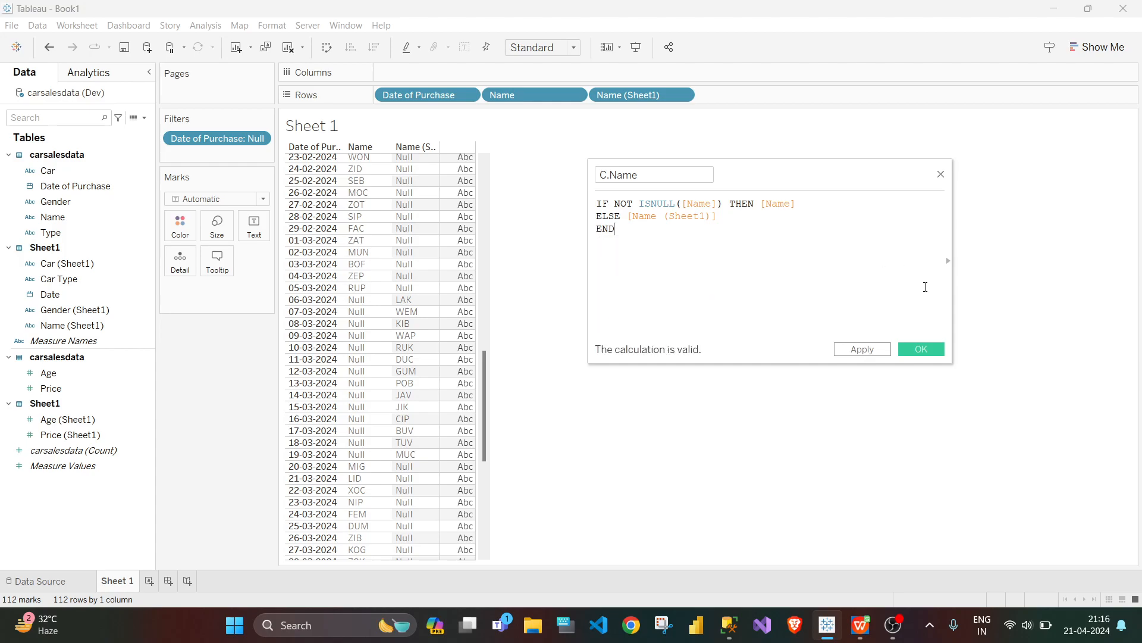
pyautogui.click(920, 349)
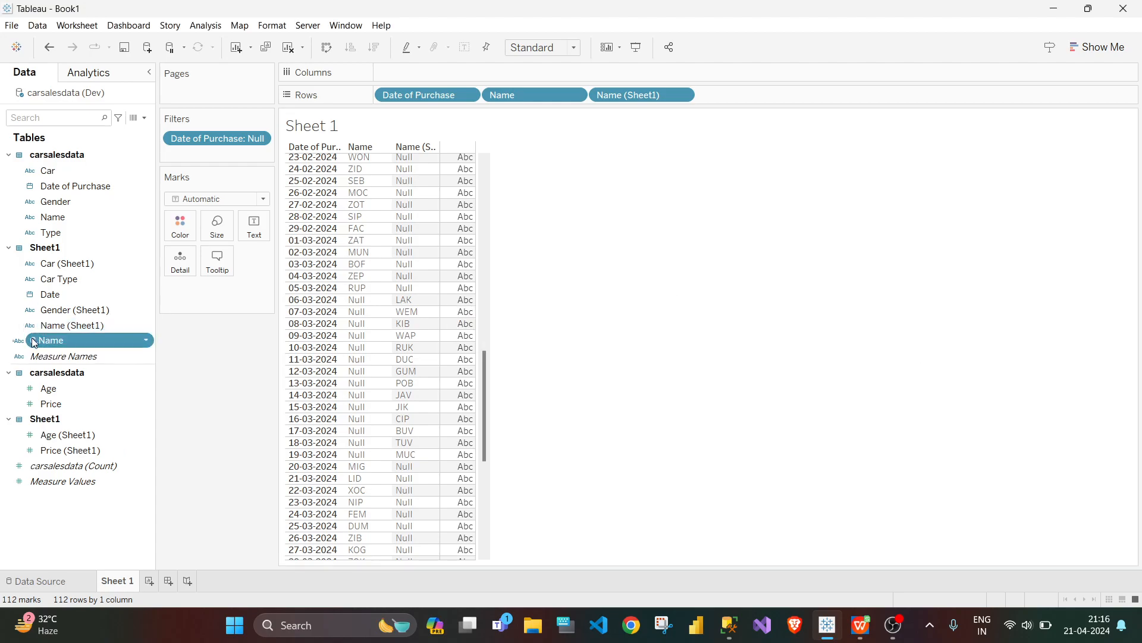
# Step: Add the C.Name field to the rows after Name (Sheet1) and check its values across the dates
pyautogui.moveTo(47, 345); pyautogui.dragTo(714, 97)
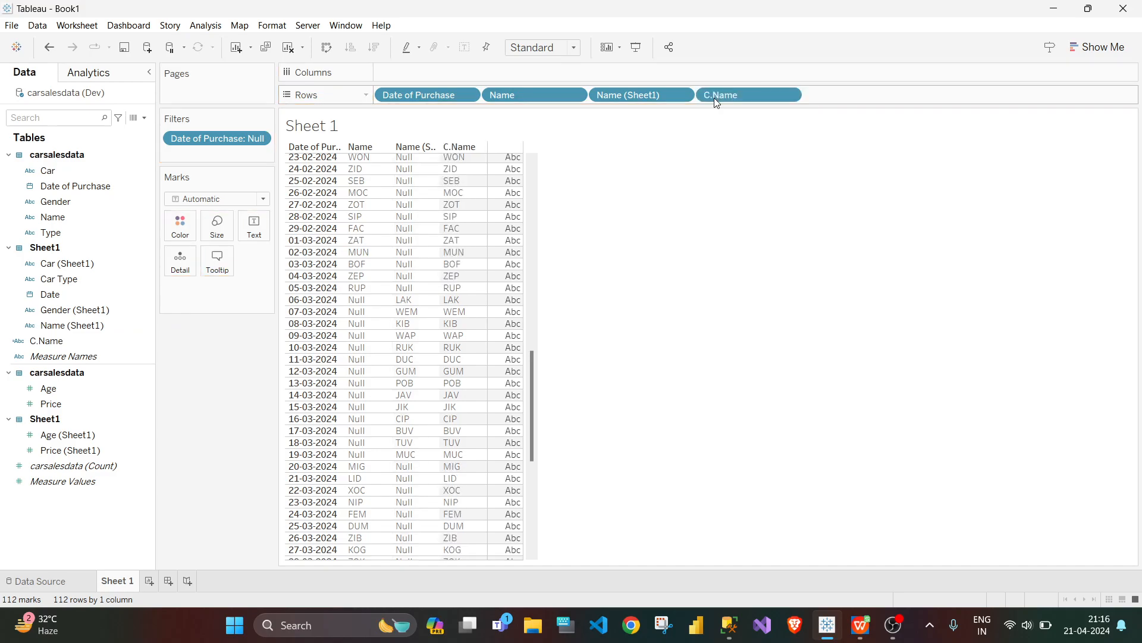
pyautogui.scroll(-5, 498, 312)
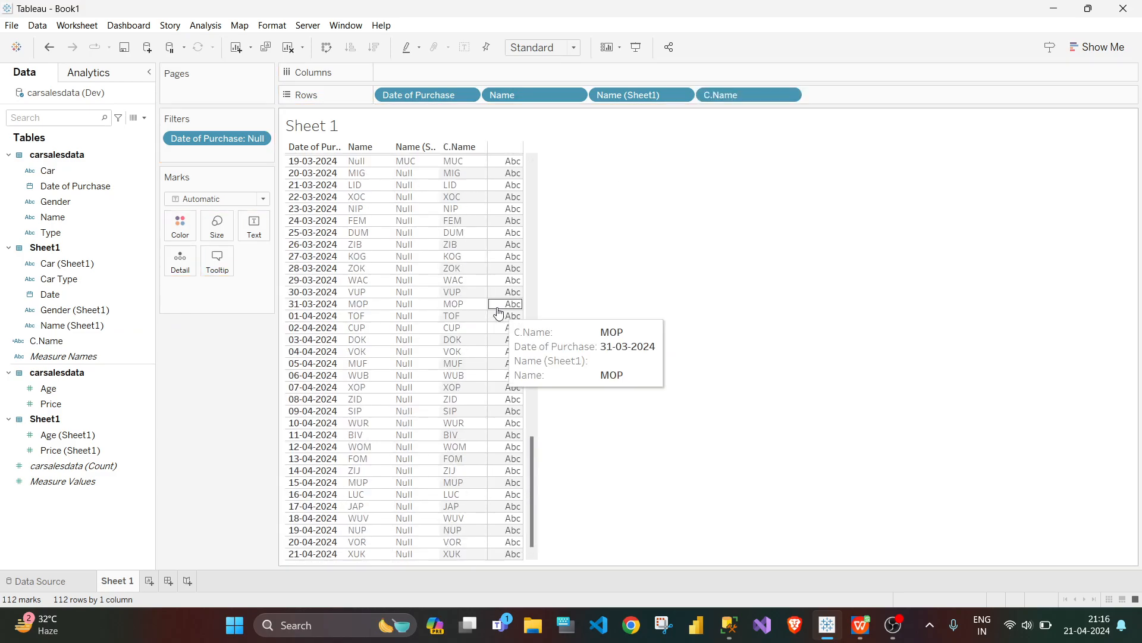
pyautogui.scroll(15, 499, 297)
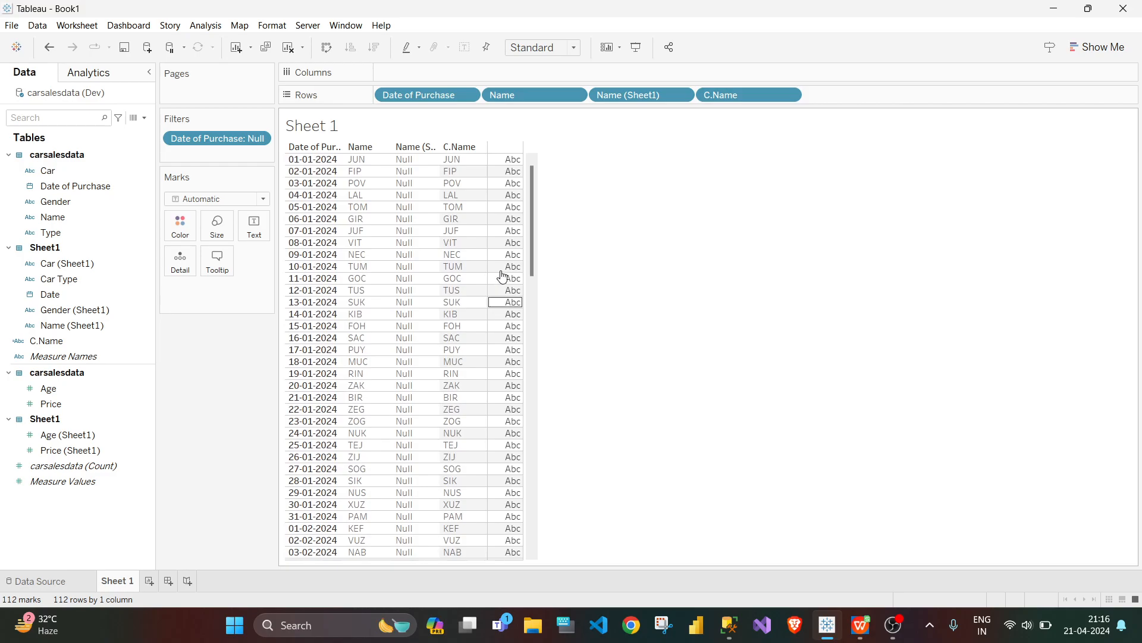
# Step: Create a calculated field named C.Price
pyautogui.click(145, 119)
pyautogui.click(118, 132)
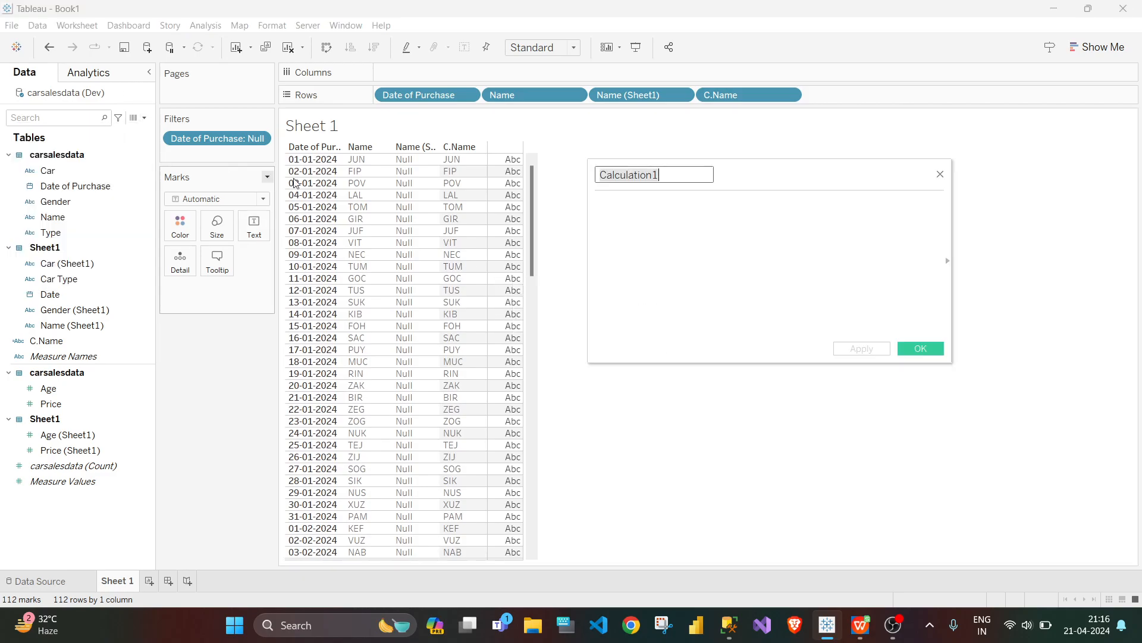
pyautogui.write('C')
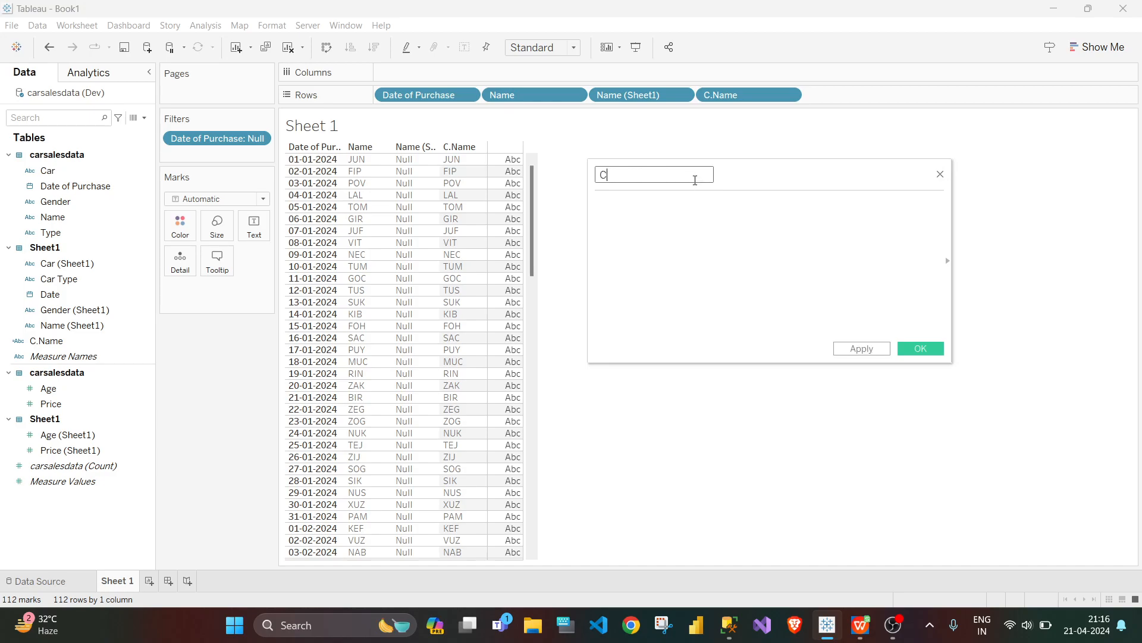
pyautogui.write('.Price')
# Step: Begin the C.Price formula with the condition IF NOT ISNULL([Price]), using the carsalesdata Price field
pyautogui.click(693, 204)
pyautogui.write('THEN')
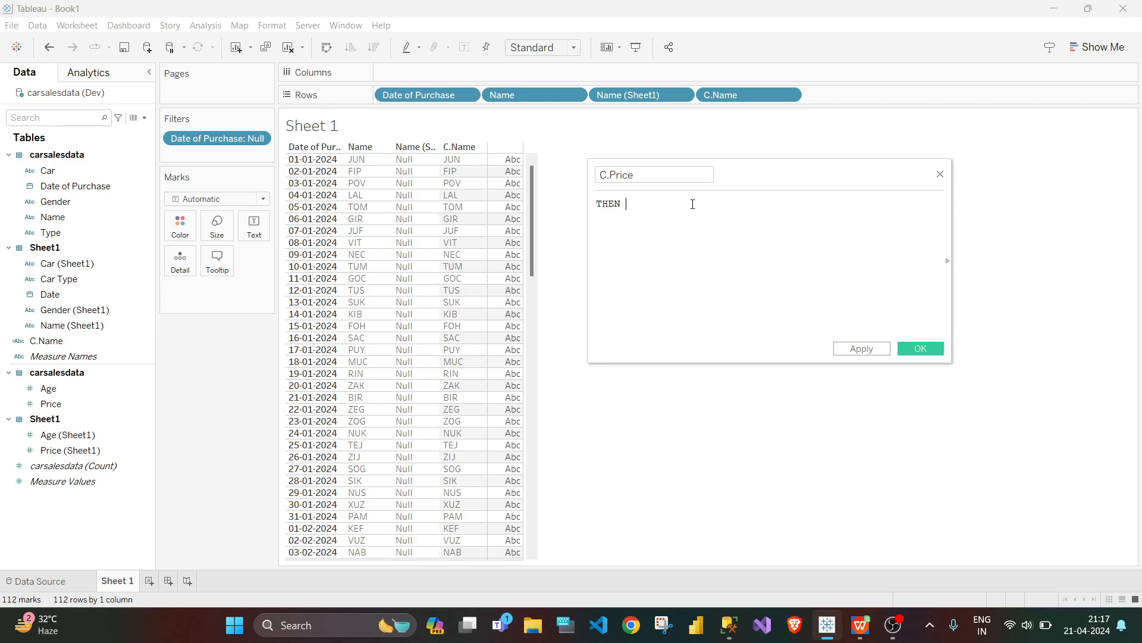
pyautogui.press('BackSpace')
pyautogui.press('BackSpace')
pyautogui.press('BackSpace')
pyautogui.press('BackSpace')
pyautogui.write('I')
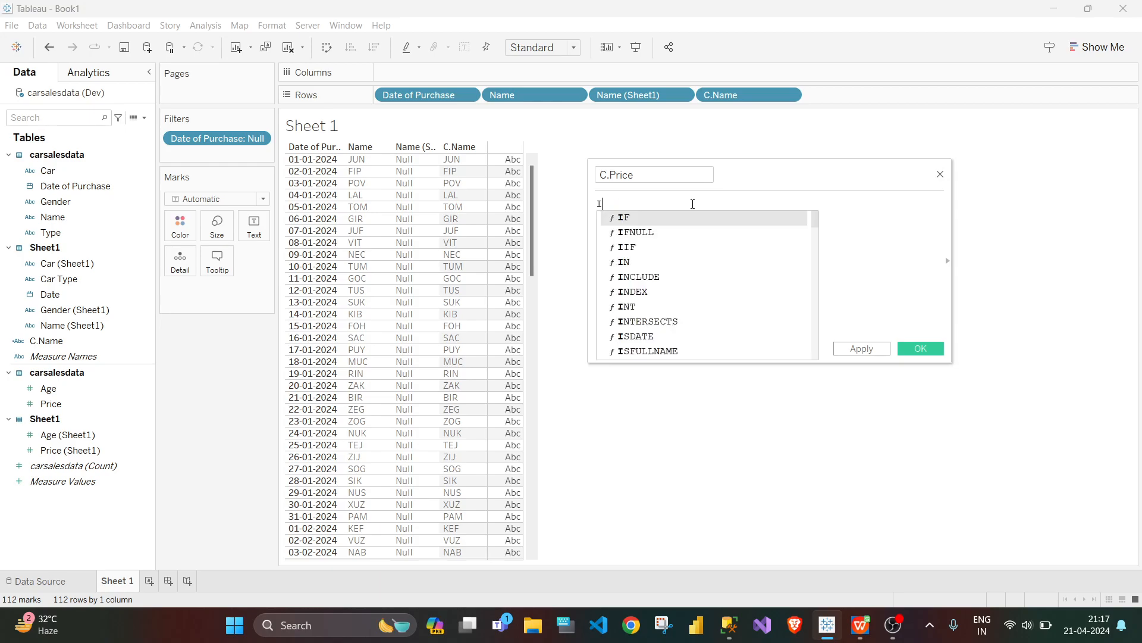
pyautogui.write('F NOT')
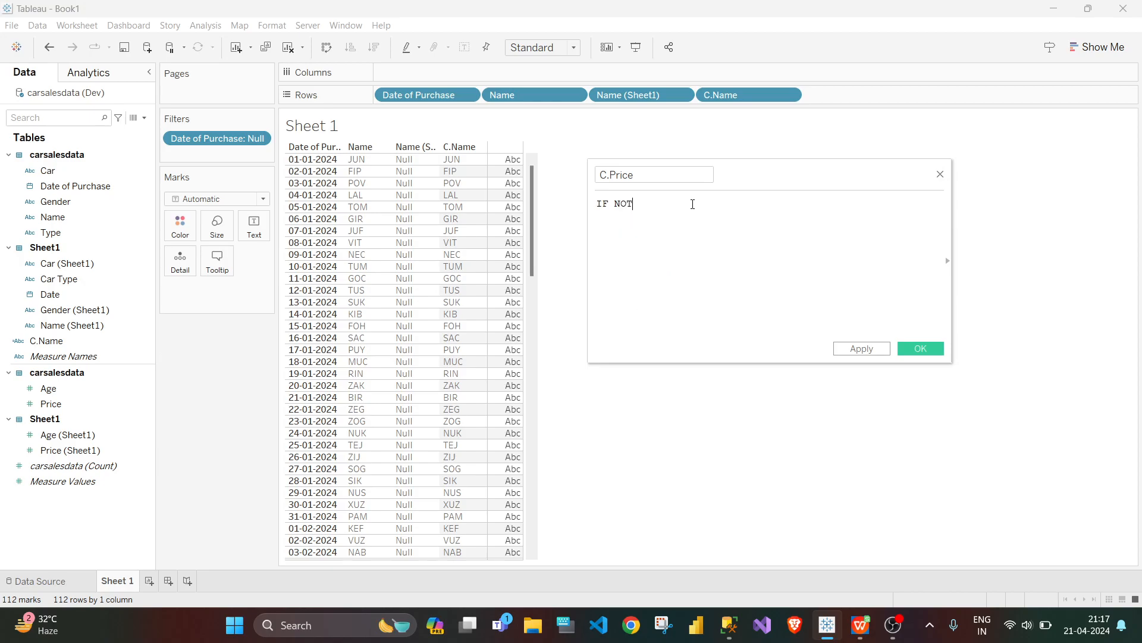
pyautogui.write(' ISNULL()')
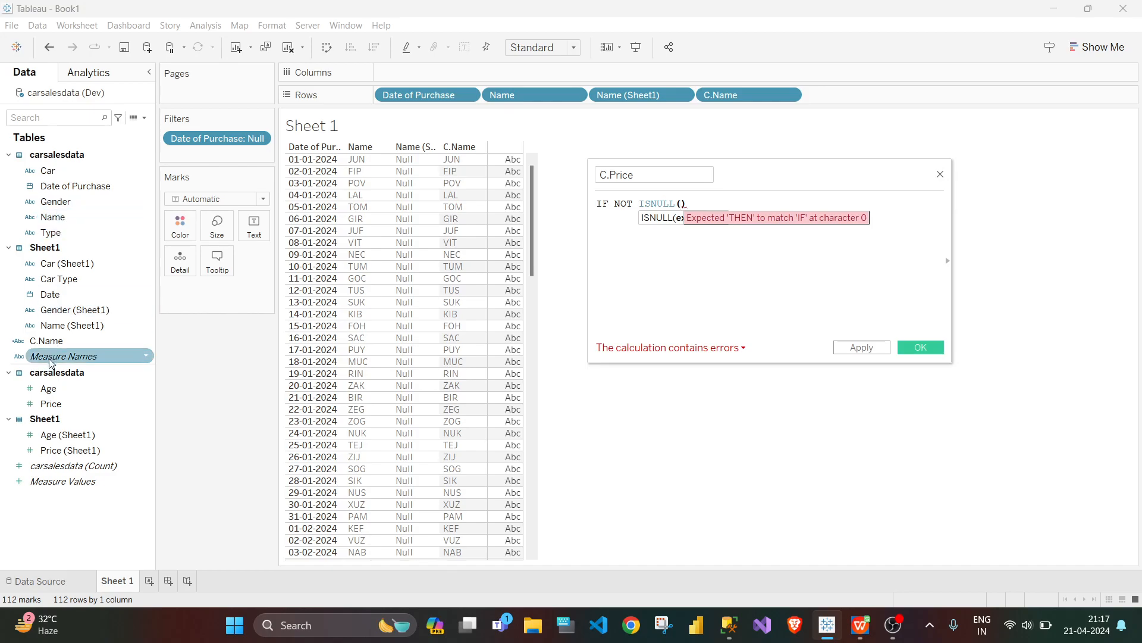
pyautogui.moveTo(49, 406); pyautogui.dragTo(686, 218)
# Step: Extend the C.Price formula with THEN [Price] and start an ELSE branch on a new line
pyautogui.click(765, 209)
pyautogui.write('THEN')
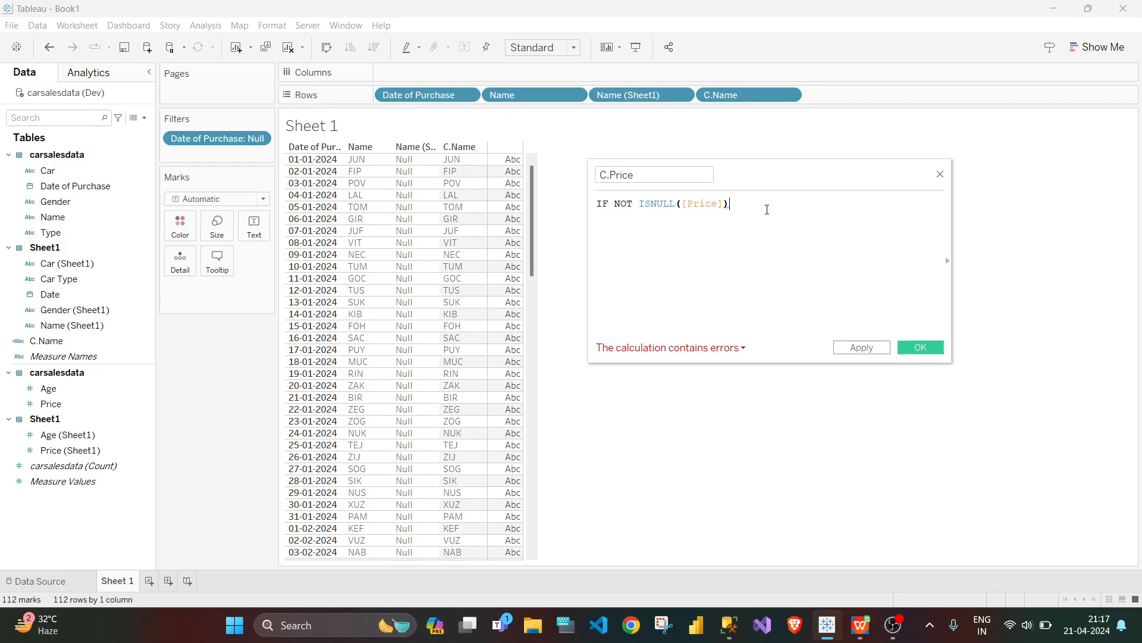
pyautogui.moveTo(51, 404); pyautogui.dragTo(805, 215)
pyautogui.press('Return')
pyautogui.write('ELSE')
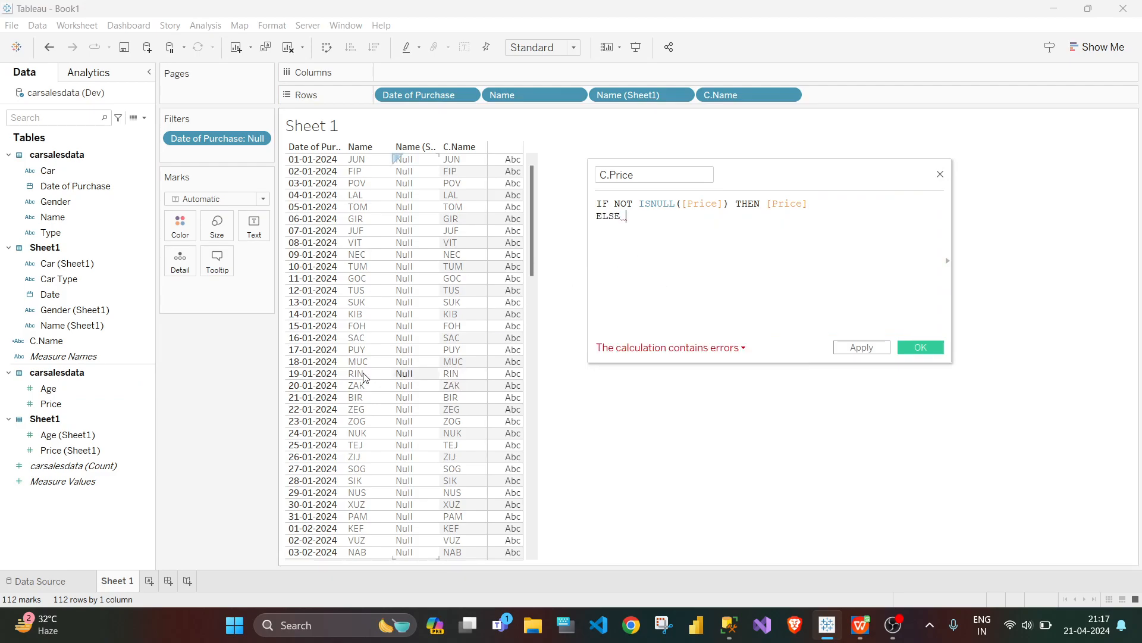
# Step: Complete the C.Price formula with ELSE [Price (Sheet1)] and END, and save the calculated field
pyautogui.click(117, 450)
pyautogui.moveTo(89, 456); pyautogui.dragTo(748, 233)
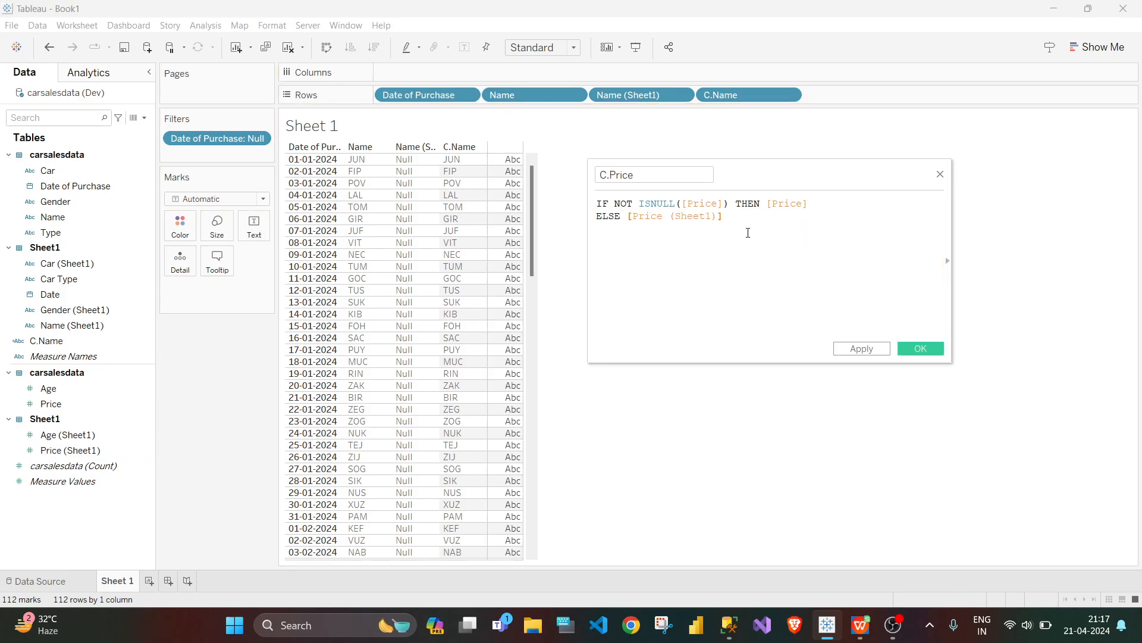
pyautogui.write('END')
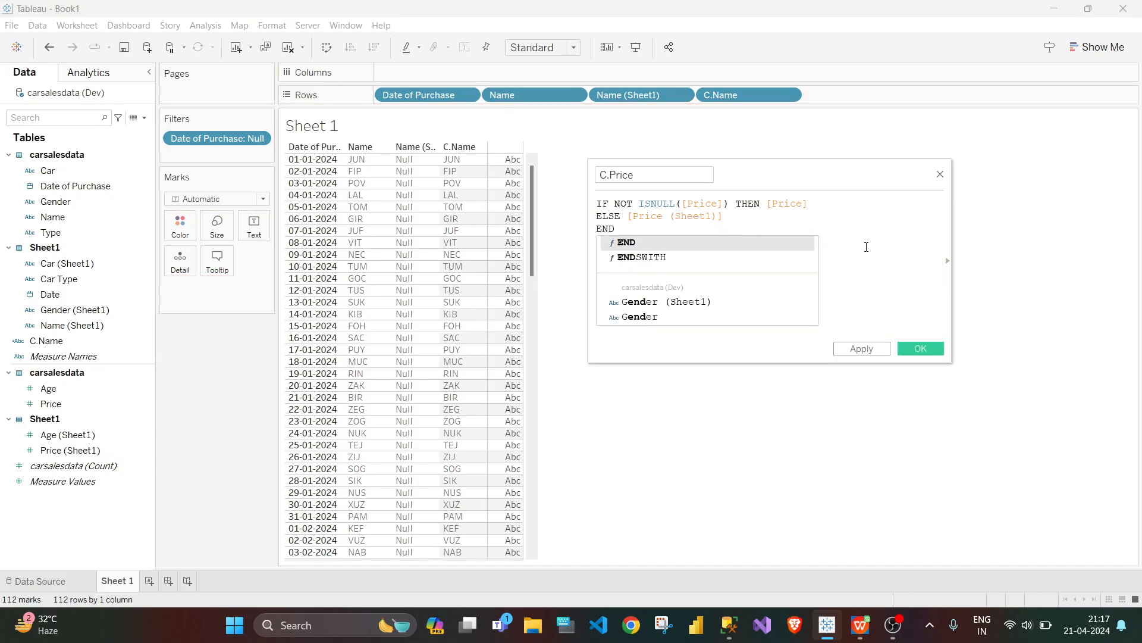
pyautogui.click(866, 247)
pyautogui.click(911, 353)
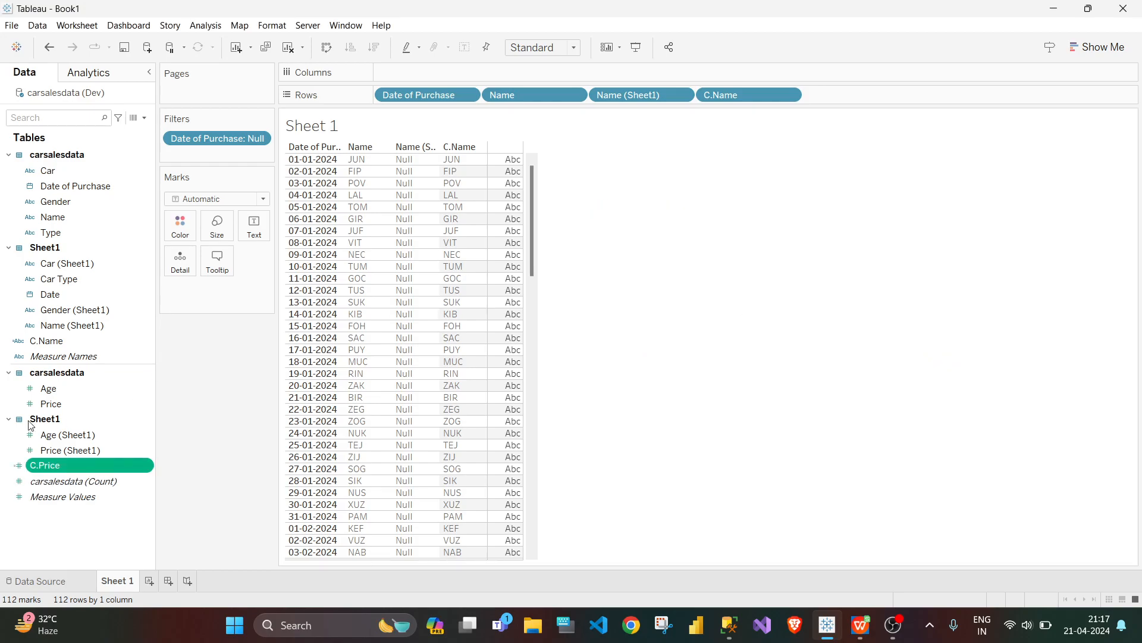
# Step: Add C.Price to the rows after C.Name as a discrete field and review its values down the table
pyautogui.moveTo(44, 465); pyautogui.dragTo(820, 105)
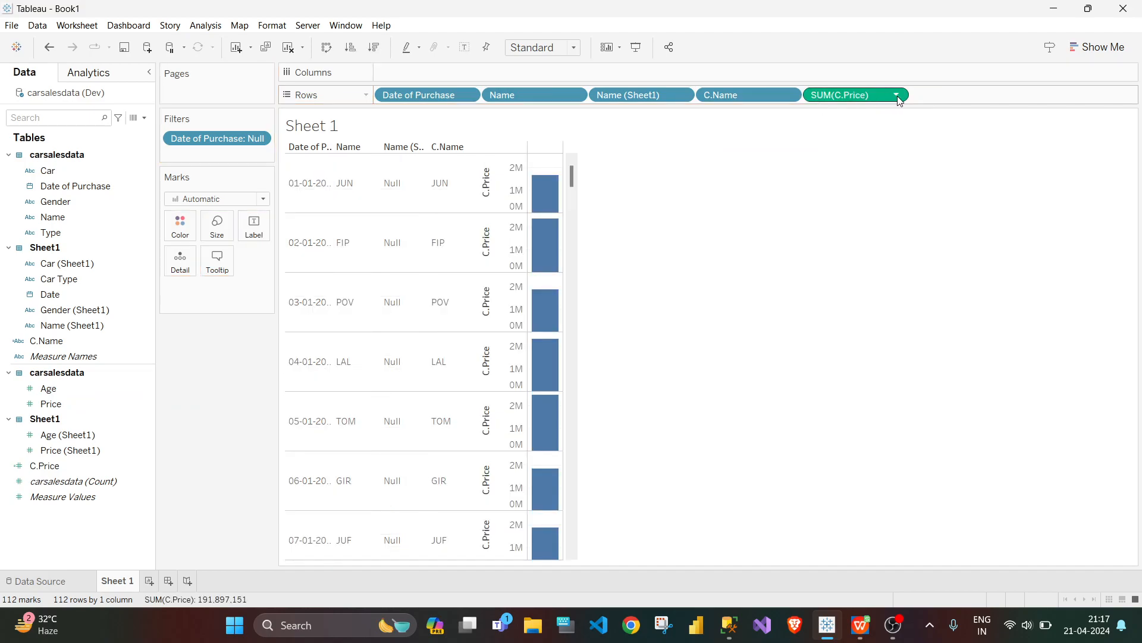
pyautogui.click(896, 94)
pyautogui.click(856, 247)
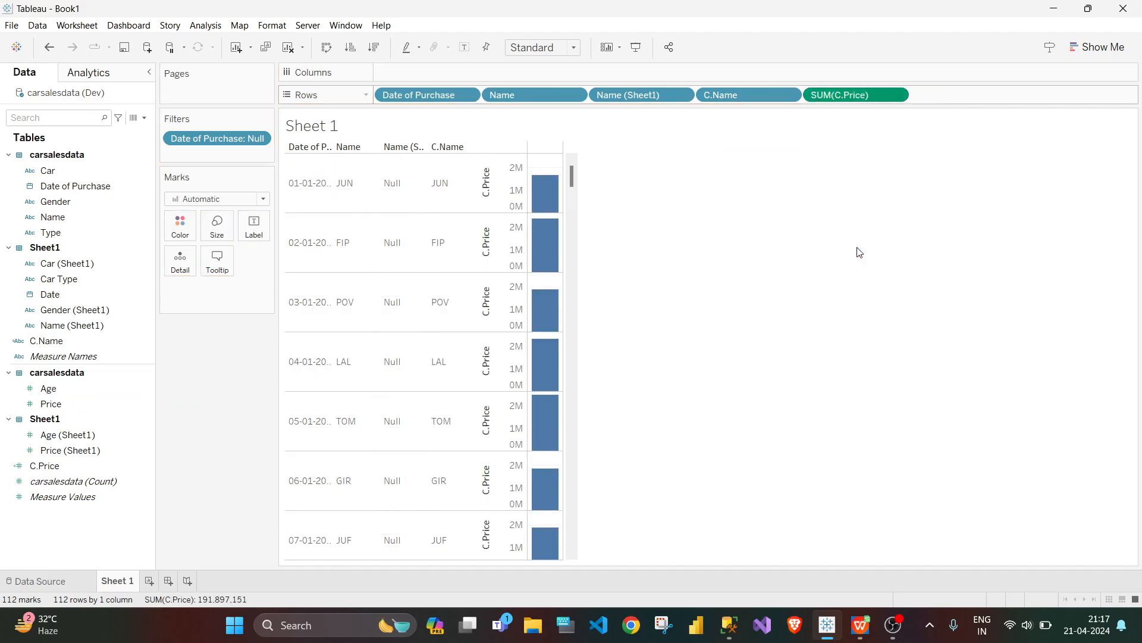
pyautogui.scroll(-15, 513, 331)
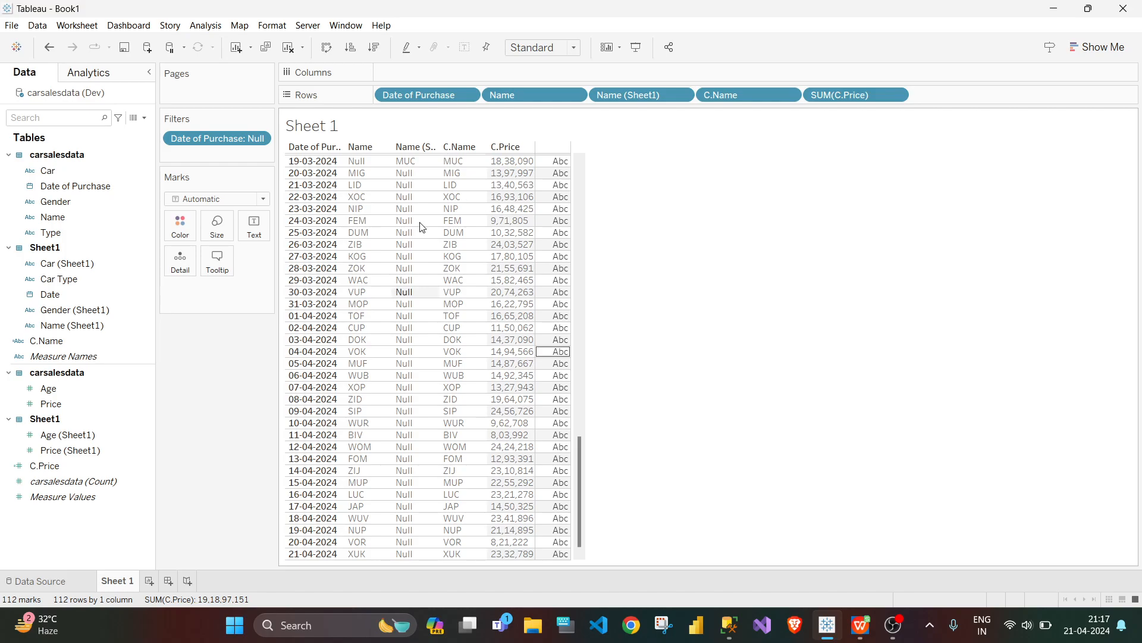
pyautogui.scroll(12, 476, 333)
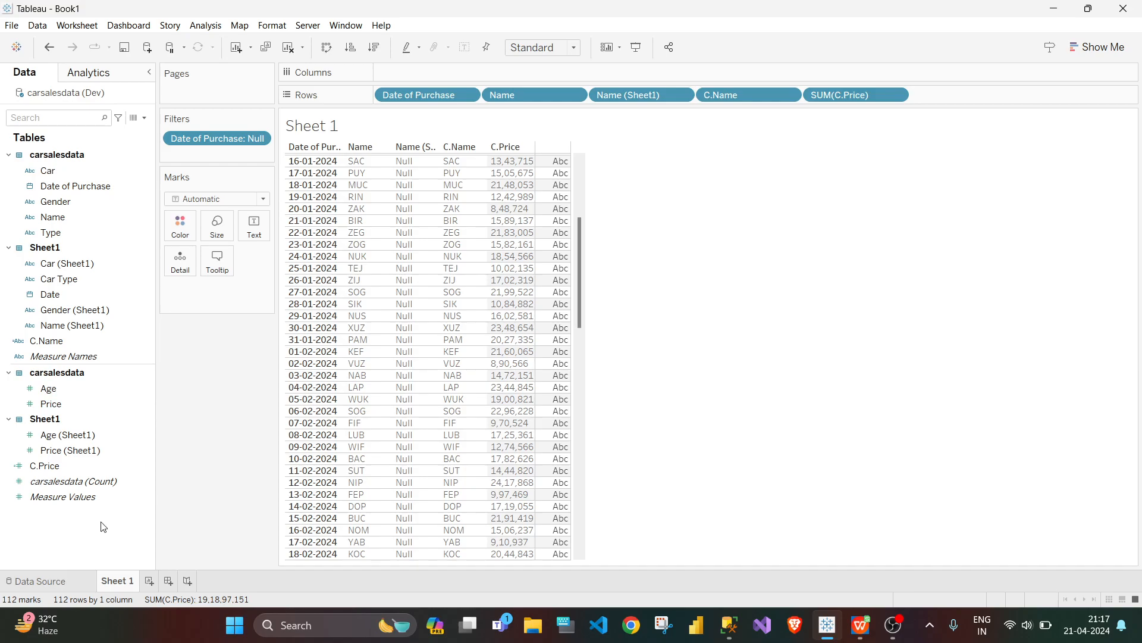
# Step: Open the workbook's data source page, then switch to the carsalesdata query in SQL Server Management Studio
pyautogui.click(58, 581)
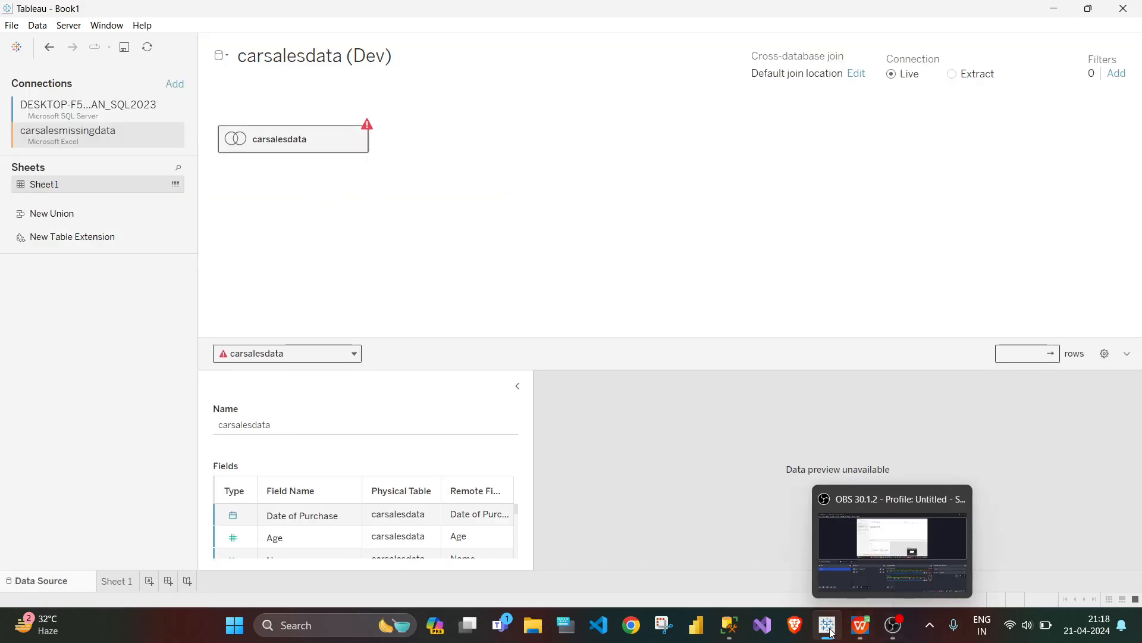
pyautogui.click(729, 625)
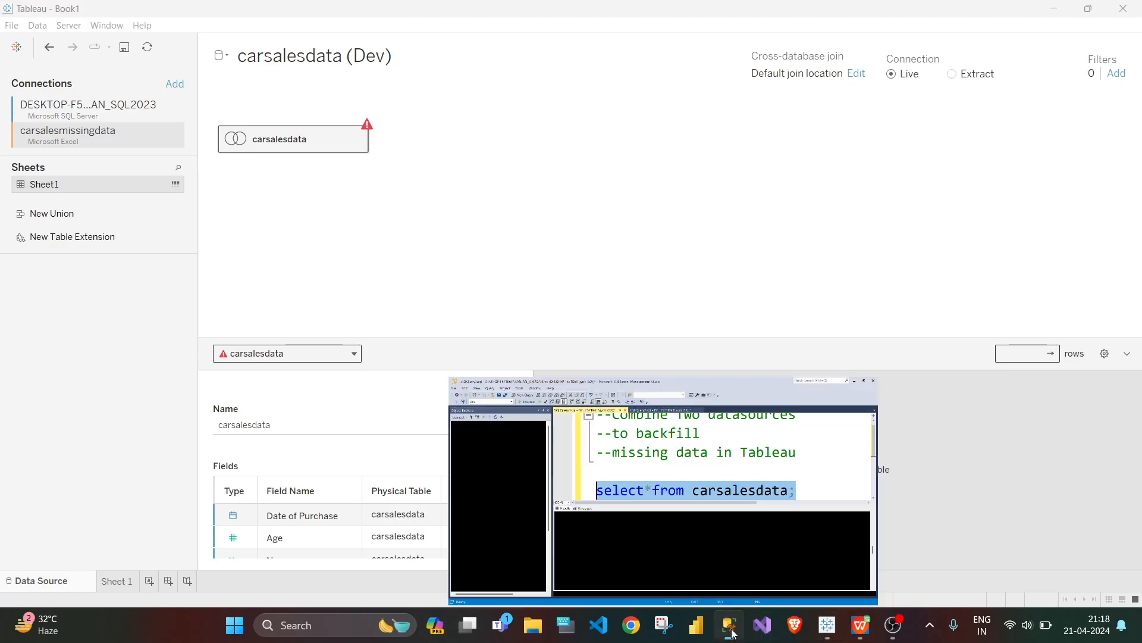
pyautogui.click(955, 304)
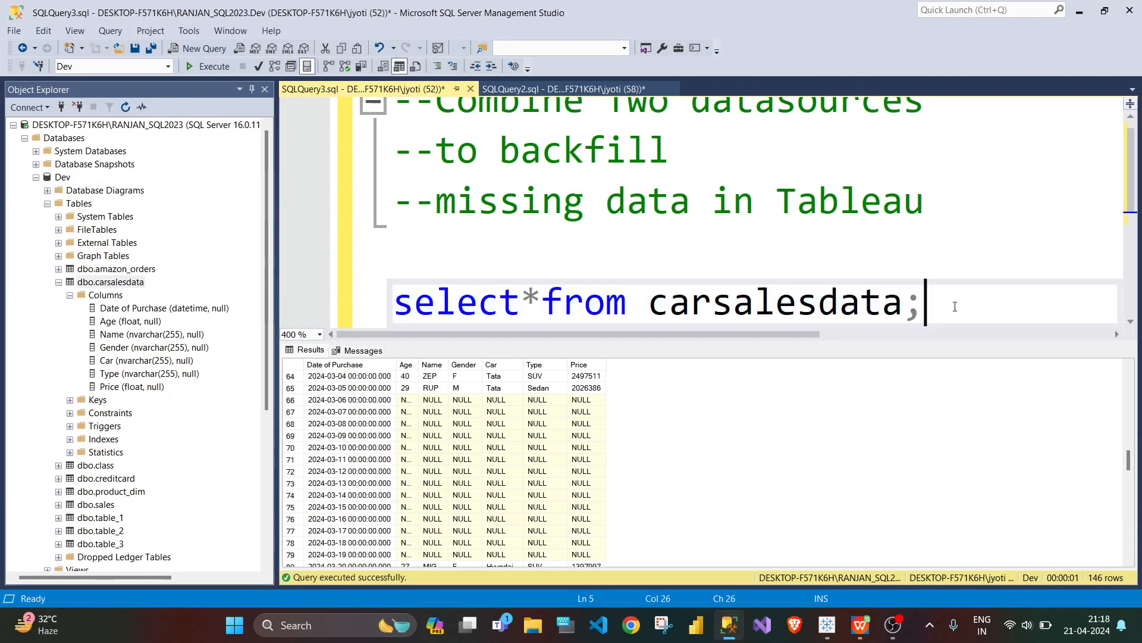
# Step: Start an ALTER TABLE carsalesdata statement below the select query, leaving a blank line between them
pyautogui.press('Return')
pyautogui.press('Return')
pyautogui.press('Return')
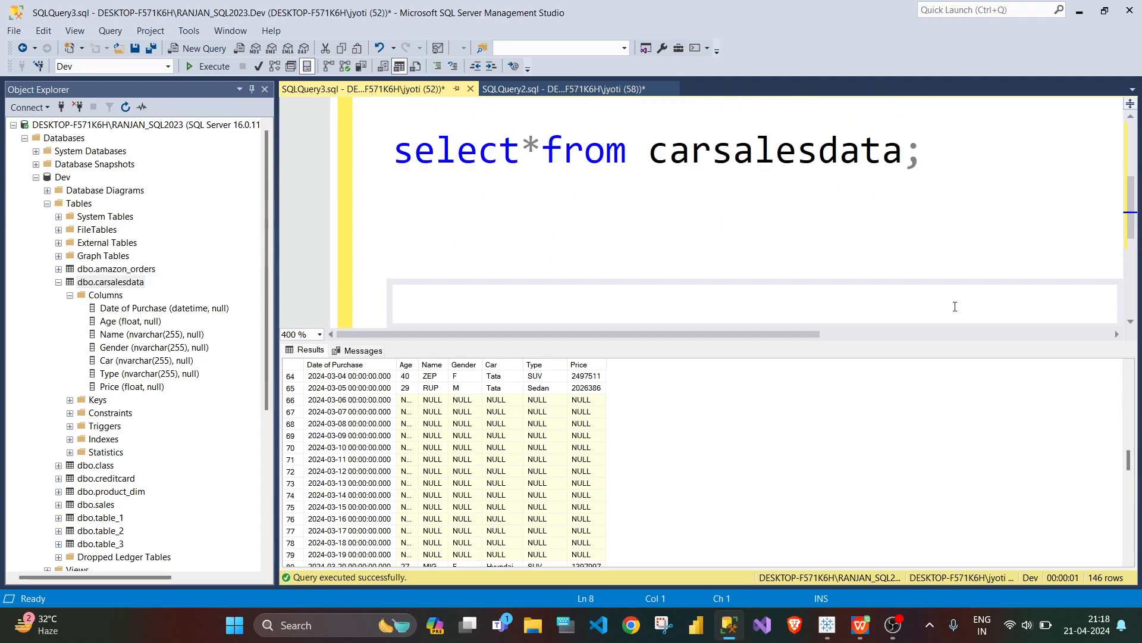
pyautogui.press('Up')
pyautogui.write('ALTE')
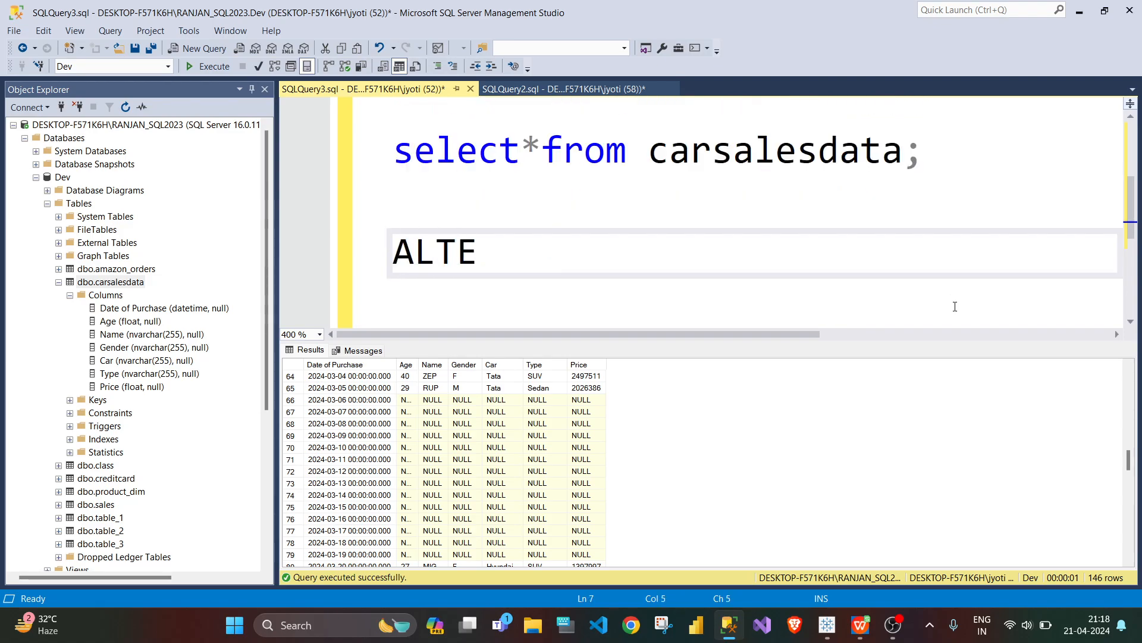
pyautogui.write('R COLUMN')
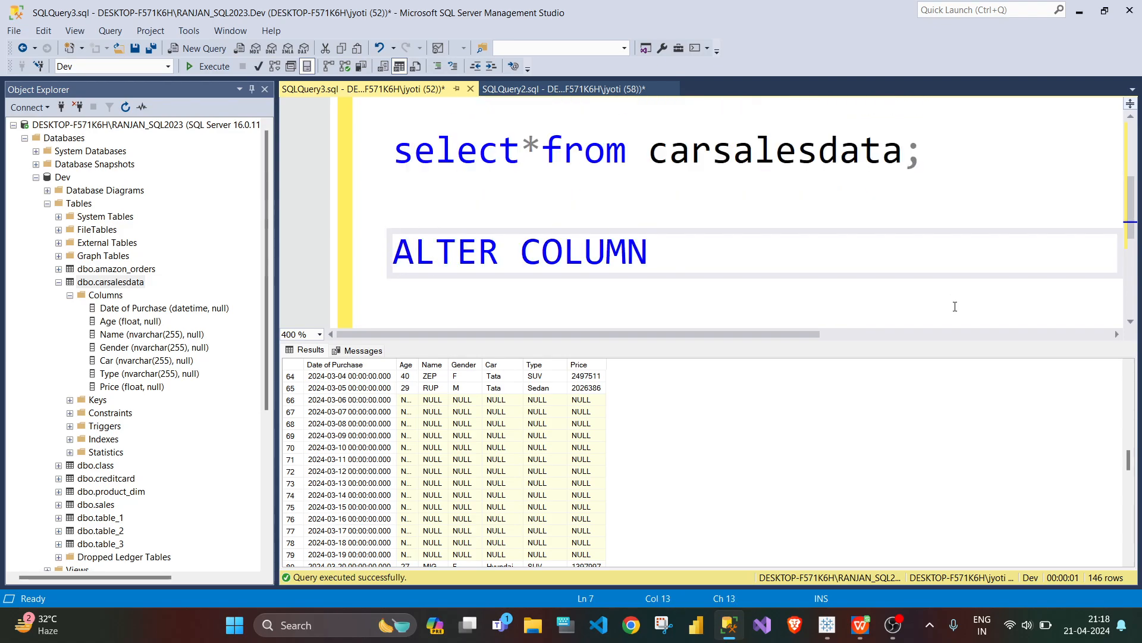
pyautogui.press('BackSpace')
pyautogui.press('BackSpace')
pyautogui.press('BackSpace')
pyautogui.press('BackSpace')
pyautogui.press('BackSpace')
pyautogui.press('BackSpace')
pyautogui.write('TABLE ')
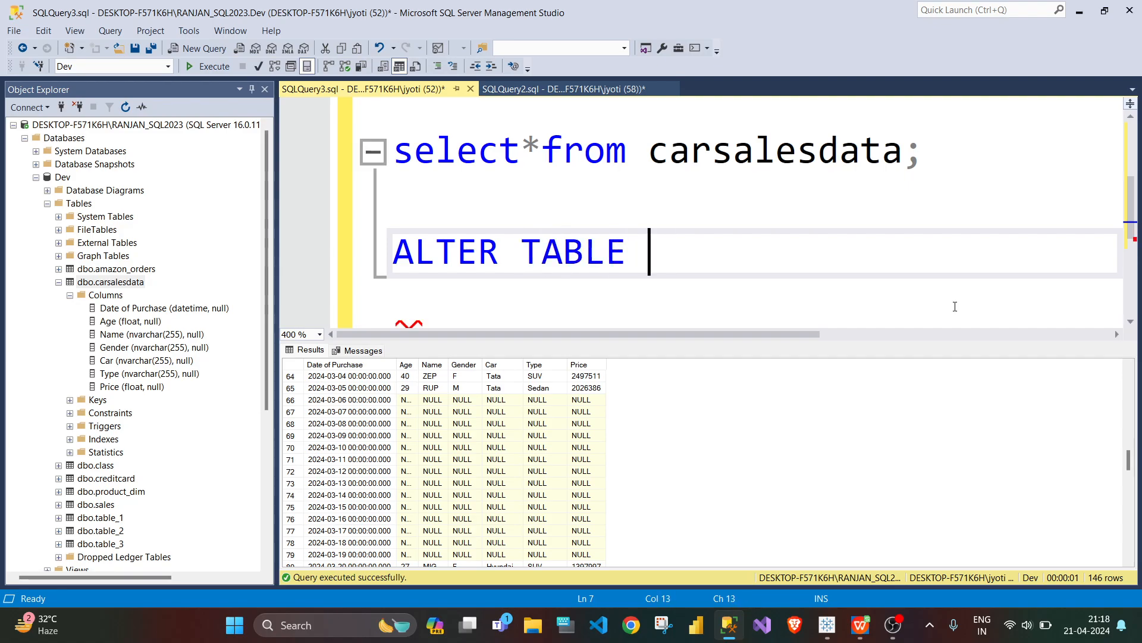
pyautogui.write('car')
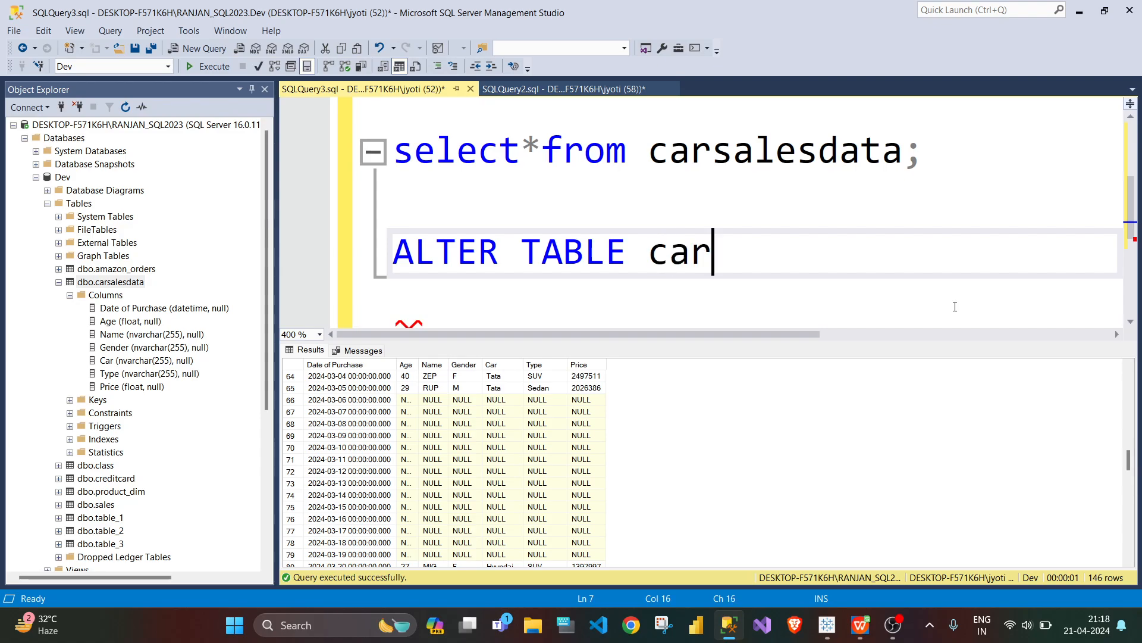
pyautogui.write('salesdata')
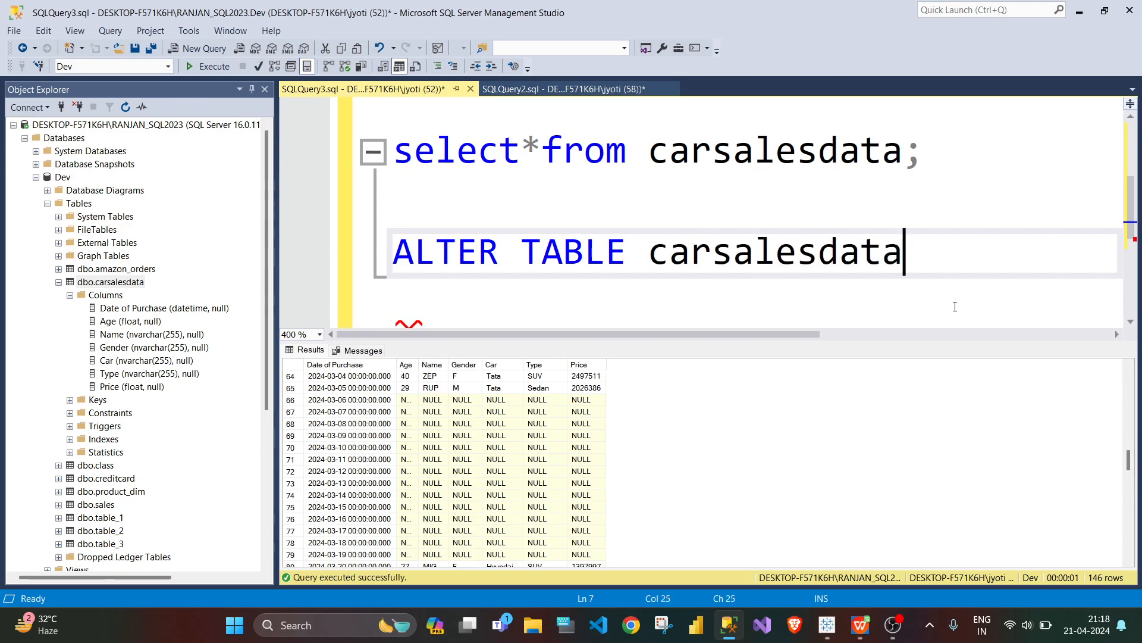
# Step: Complete the ALTER TABLE statement on a new line with ALTER COLUMN [Date of Purchase] Date;
pyautogui.press('Return')
pyautogui.write('AL')
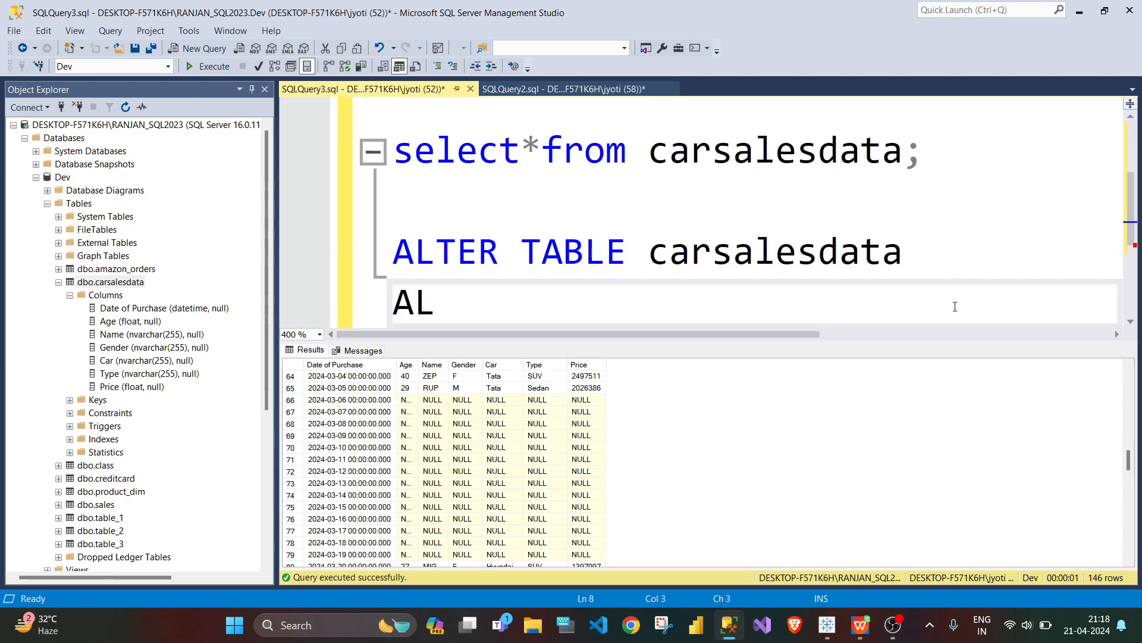
pyautogui.write('TER COLUM')
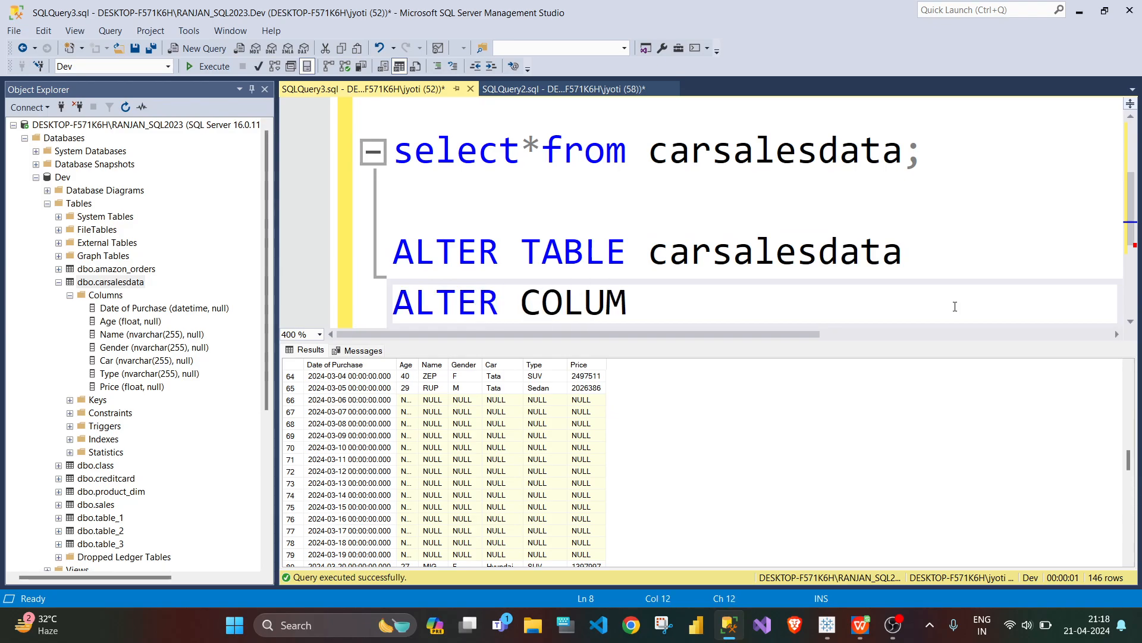
pyautogui.write('N Date of ')
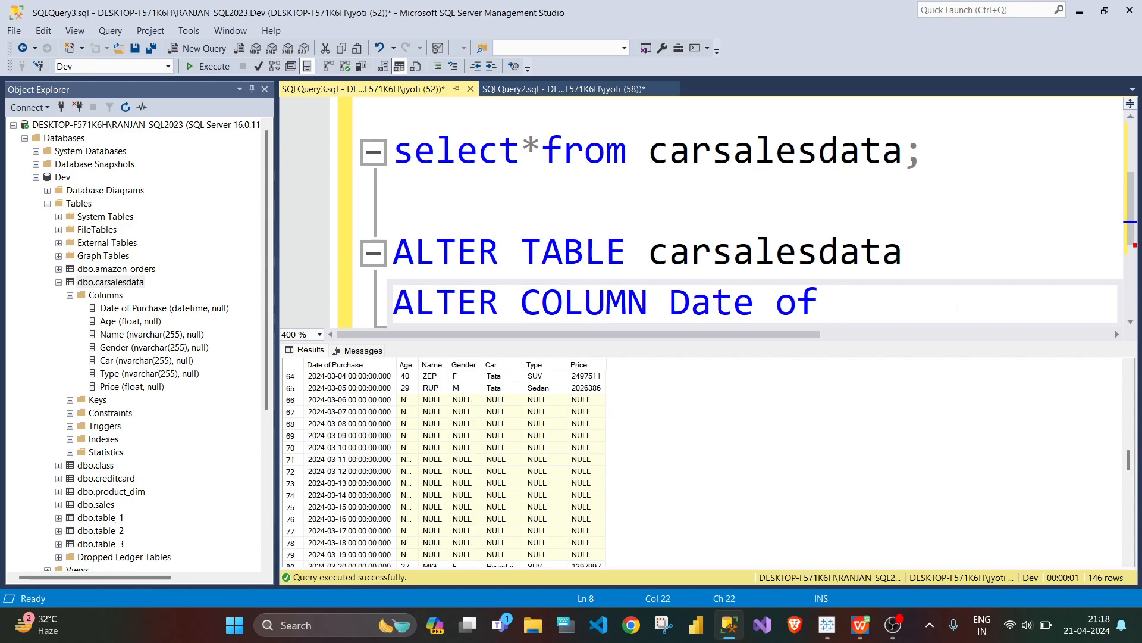
pyautogui.write('Purcha')
pyautogui.write('se]')
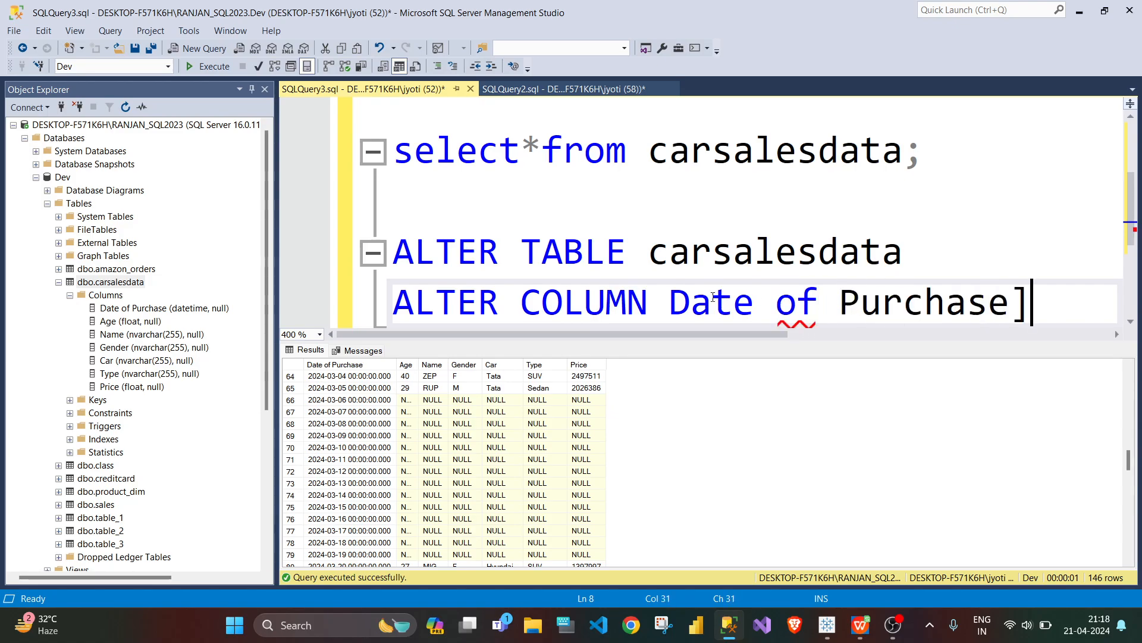
pyautogui.click(671, 303)
pyautogui.write('[')
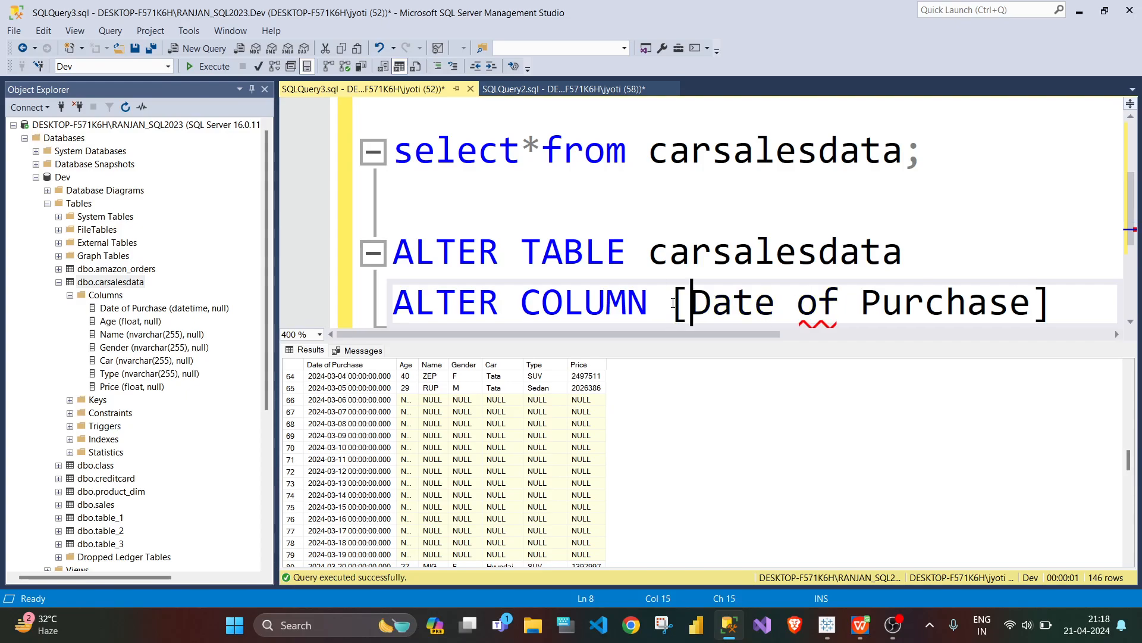
pyautogui.click(1057, 294)
pyautogui.write('Date')
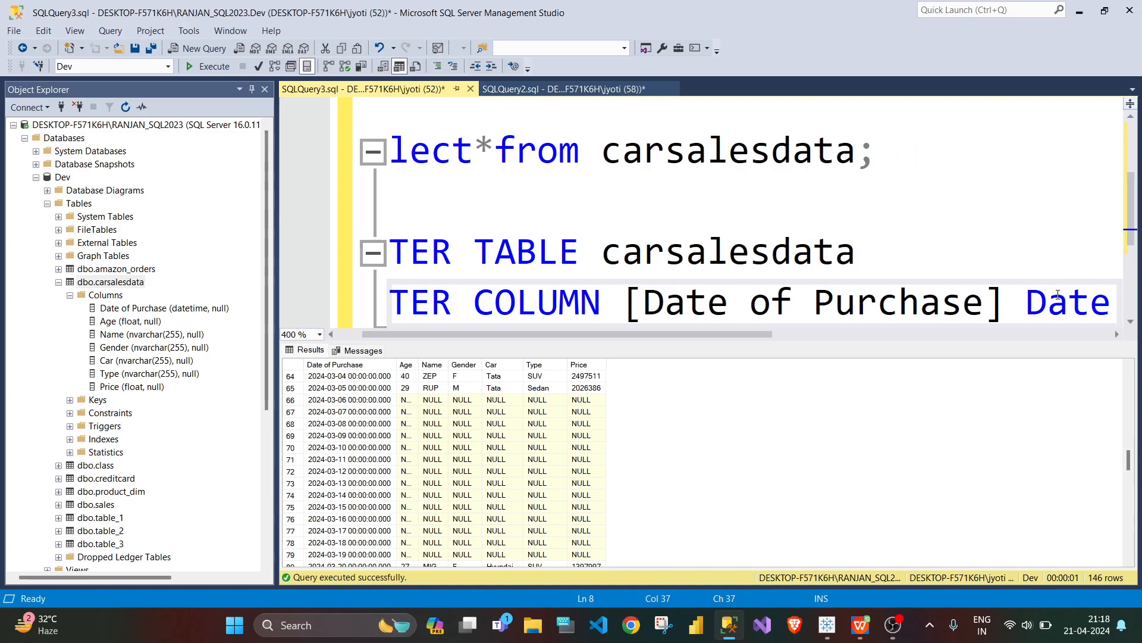
pyautogui.write(';')
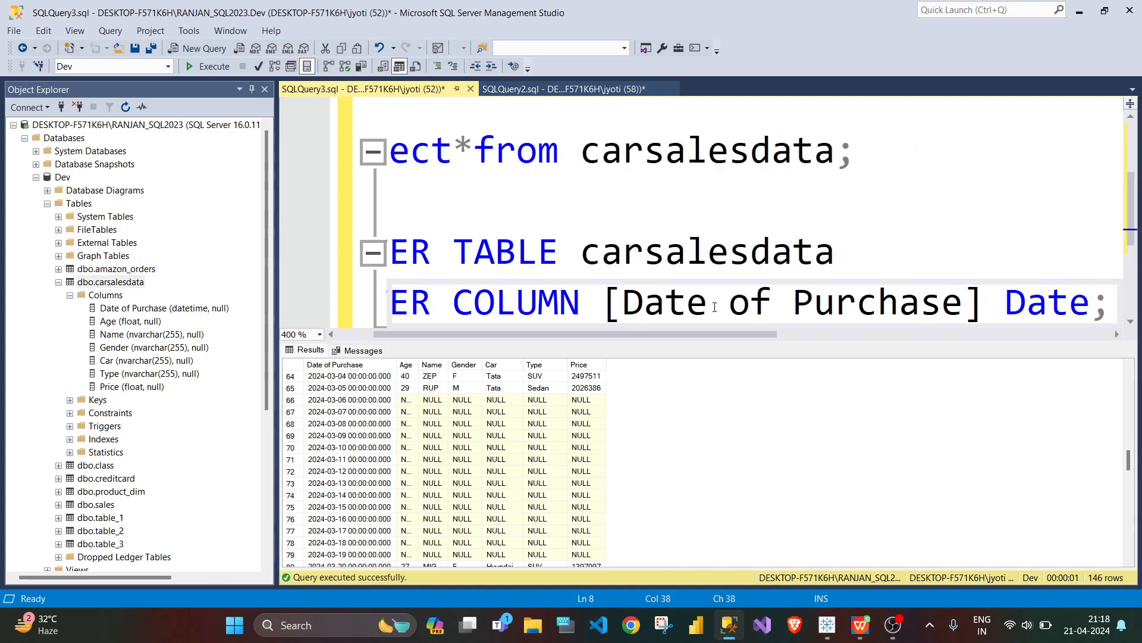
# Step: Execute only the two-line ALTER TABLE carsalesdata statement, leaving out the select query
pyautogui.moveTo(1108, 306); pyautogui.dragTo(381, 252)
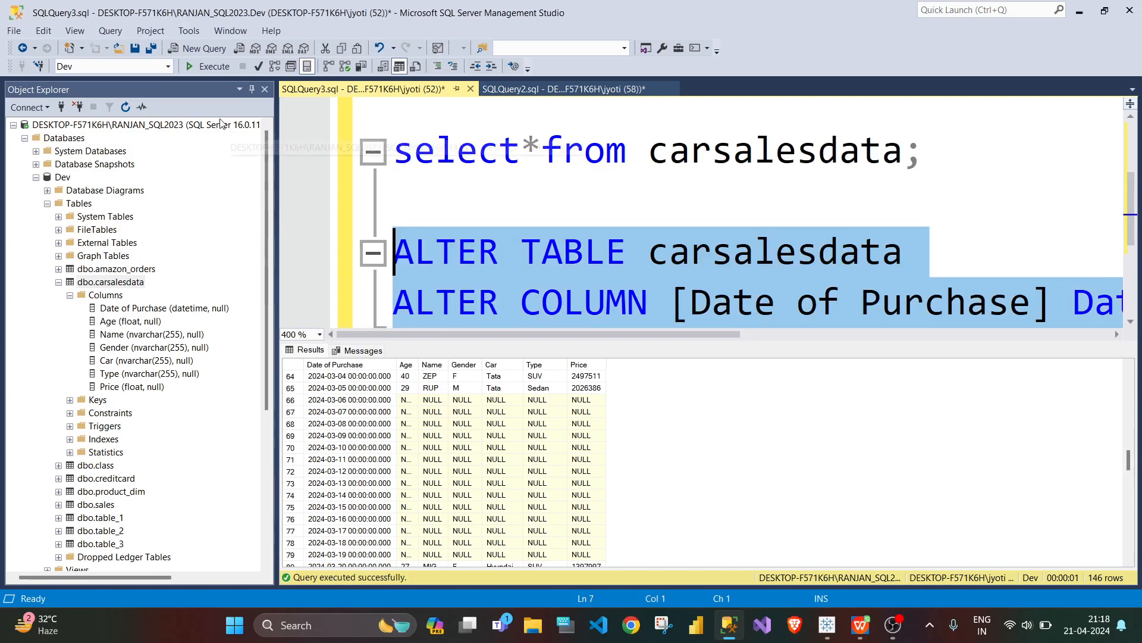
pyautogui.click(206, 67)
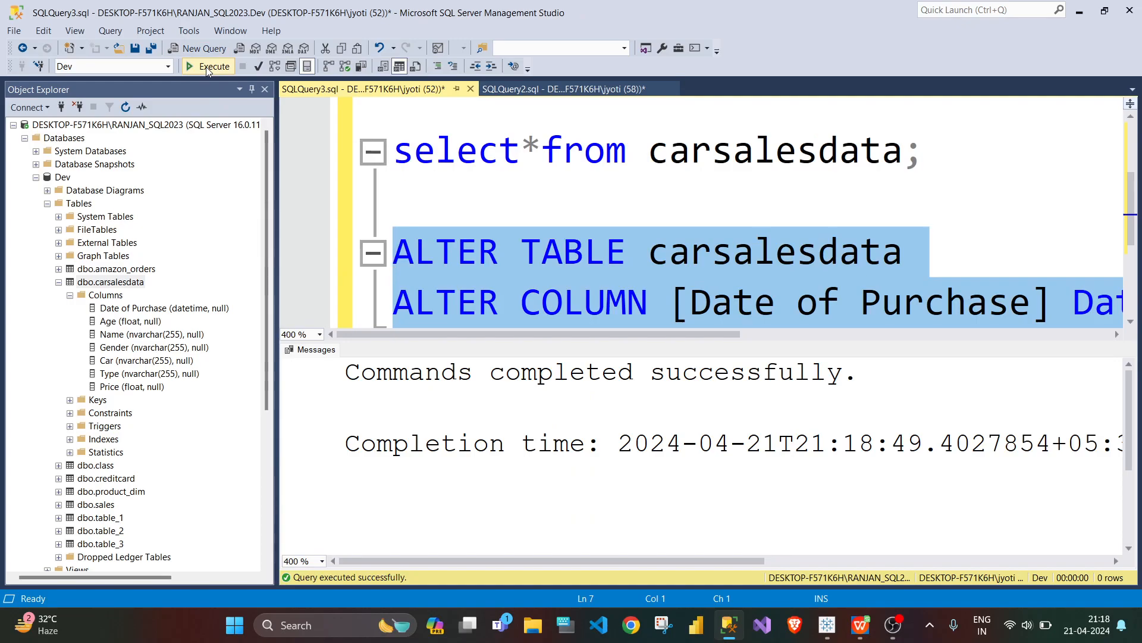
pyautogui.click(443, 265)
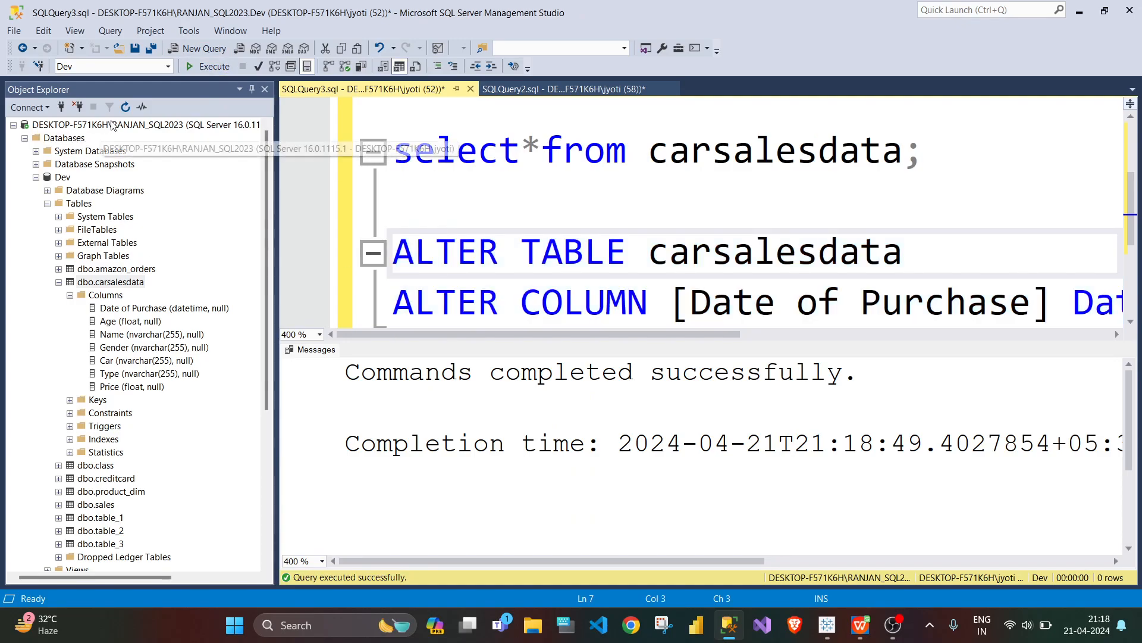
# Step: Refresh the dbo.carsalesdata table in the object tree and expand its columns to check the Date of Purchase data type
pyautogui.click(111, 282)
pyautogui.click(125, 105)
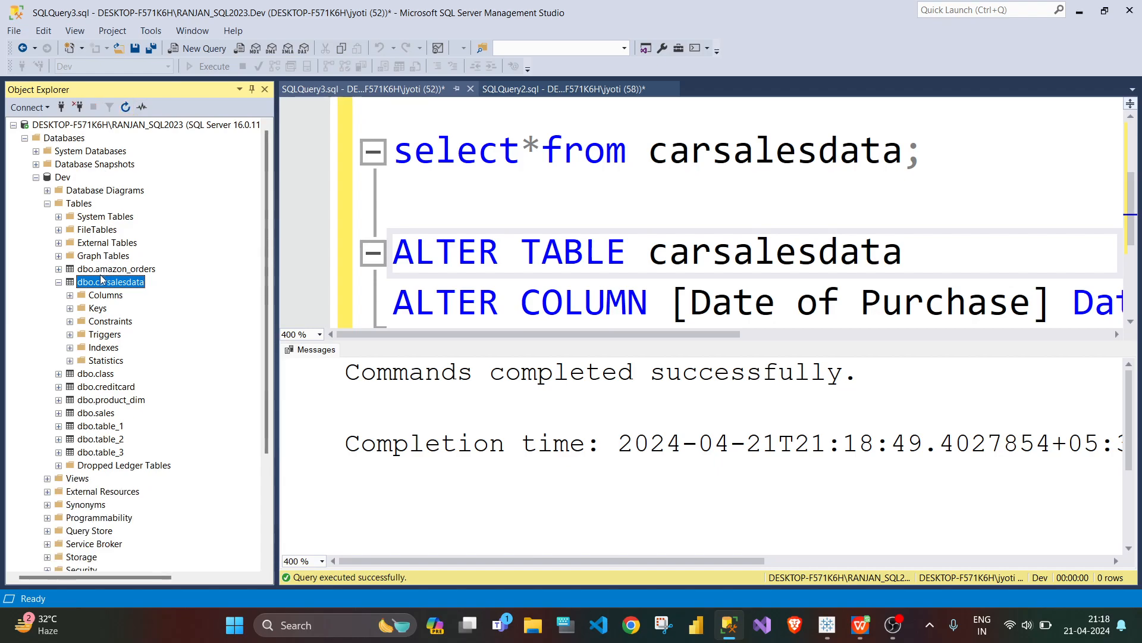
pyautogui.click(71, 296)
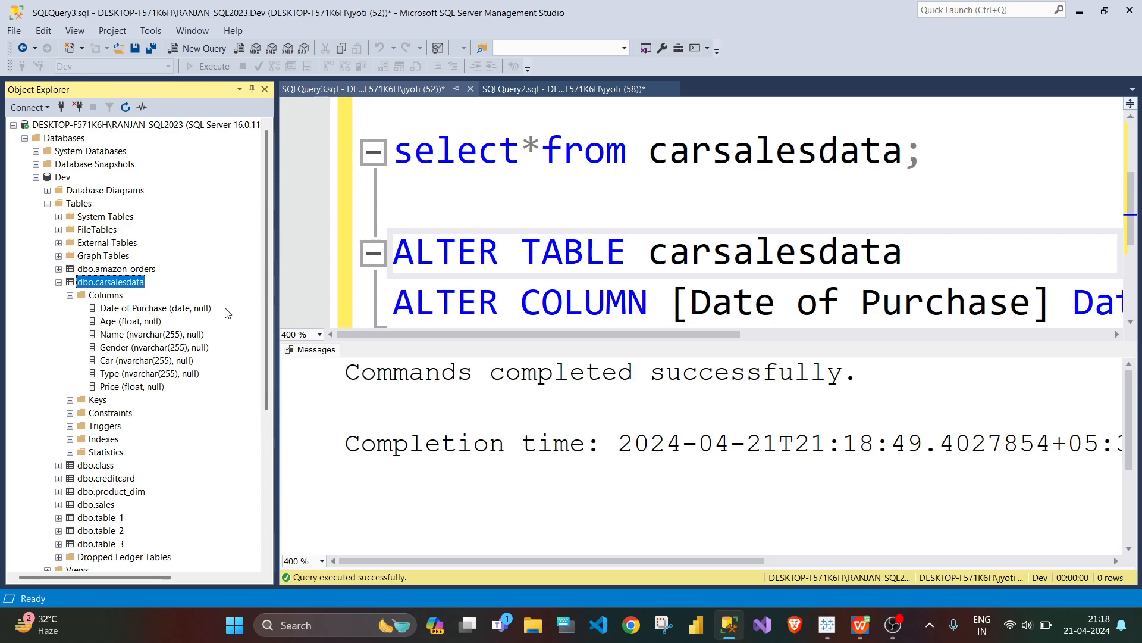
# Step: Switch to Tableau, update the carsalesdata data preview to review its Date of Purchase rows, and return to Sheet 1
pyautogui.click(828, 628)
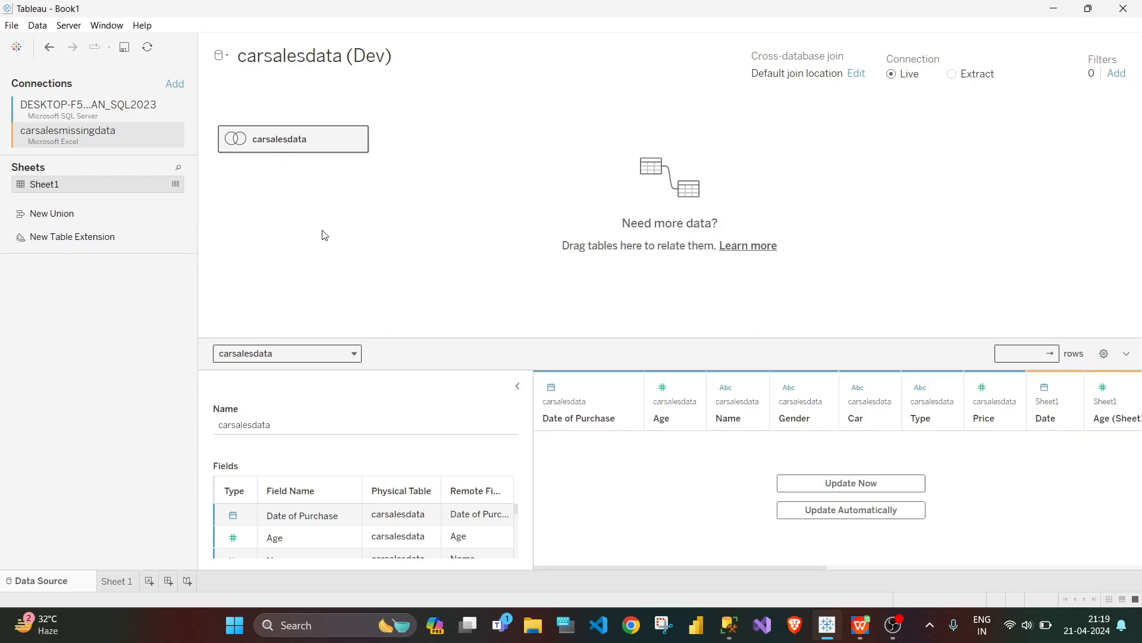
pyautogui.click(888, 483)
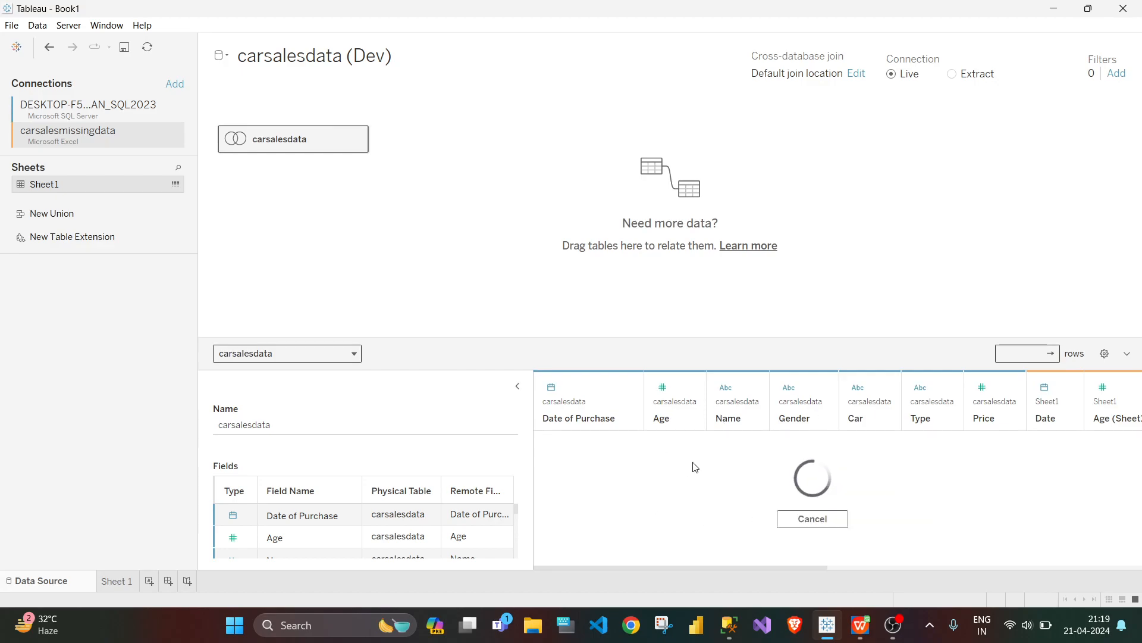
pyautogui.scroll(-10, 566, 497)
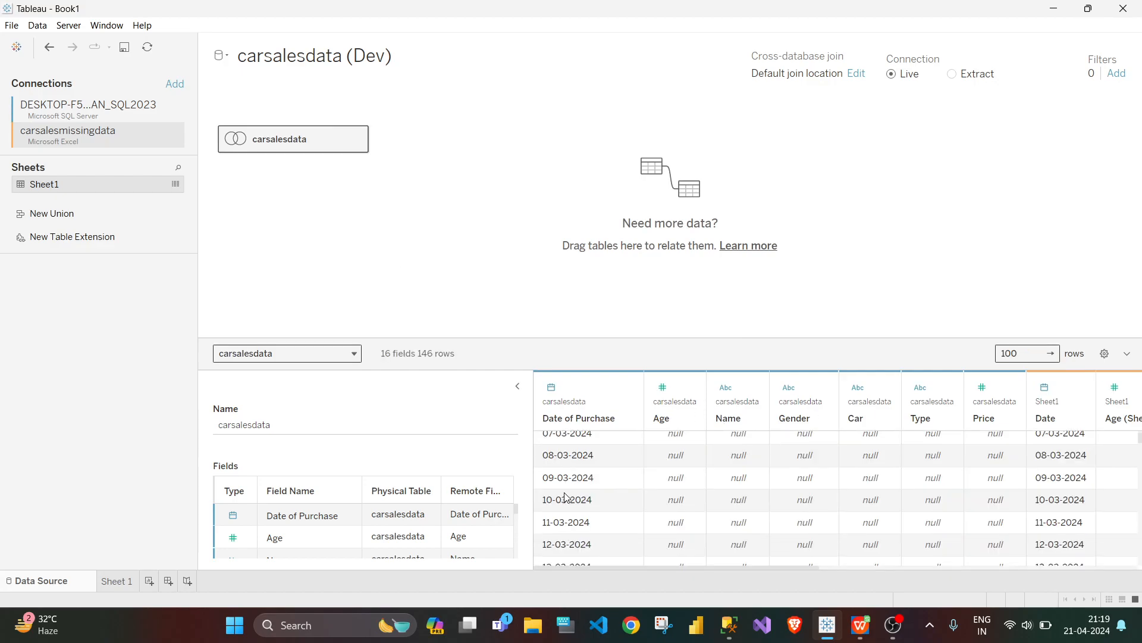
pyautogui.scroll(3, 566, 497)
pyautogui.scroll(-3, 567, 497)
pyautogui.scroll(-8, 566, 499)
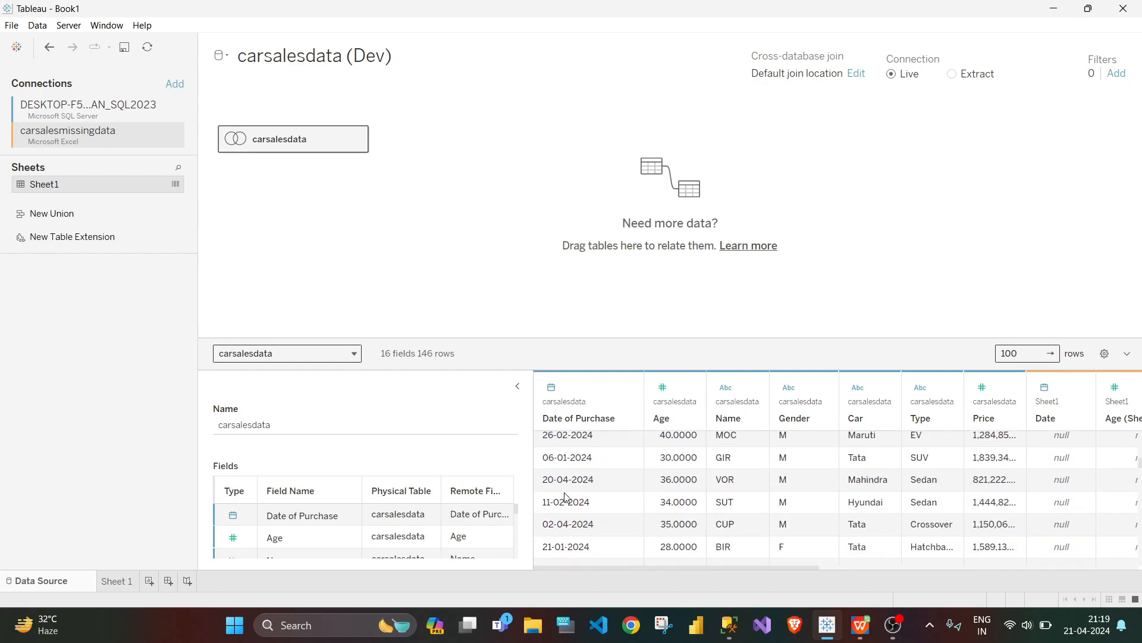
pyautogui.scroll(-6, 566, 499)
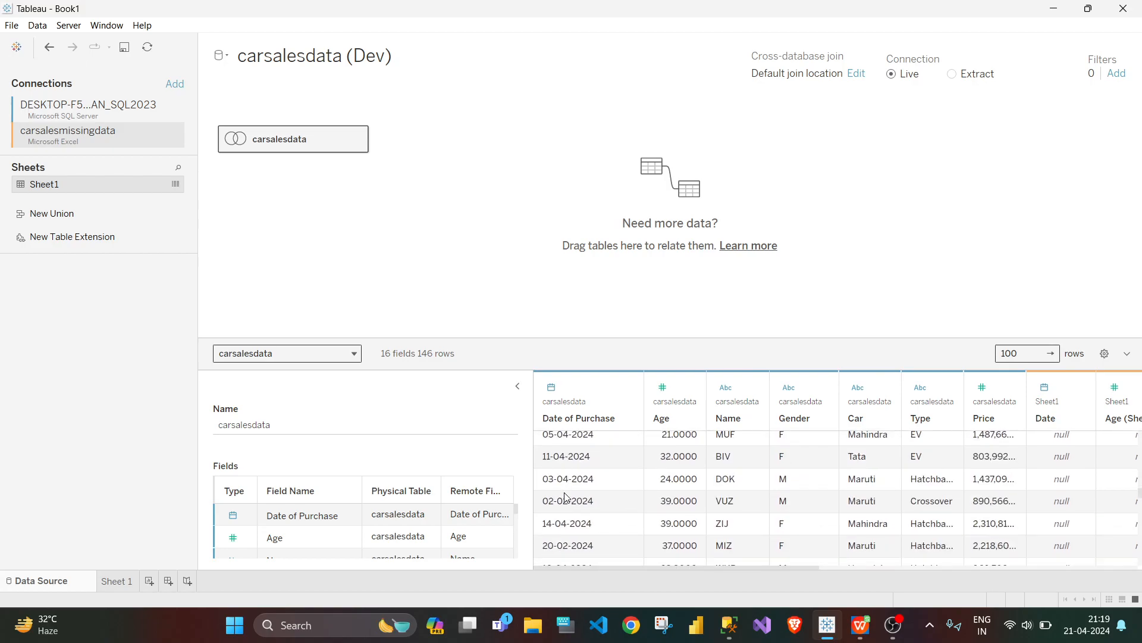
pyautogui.click(114, 582)
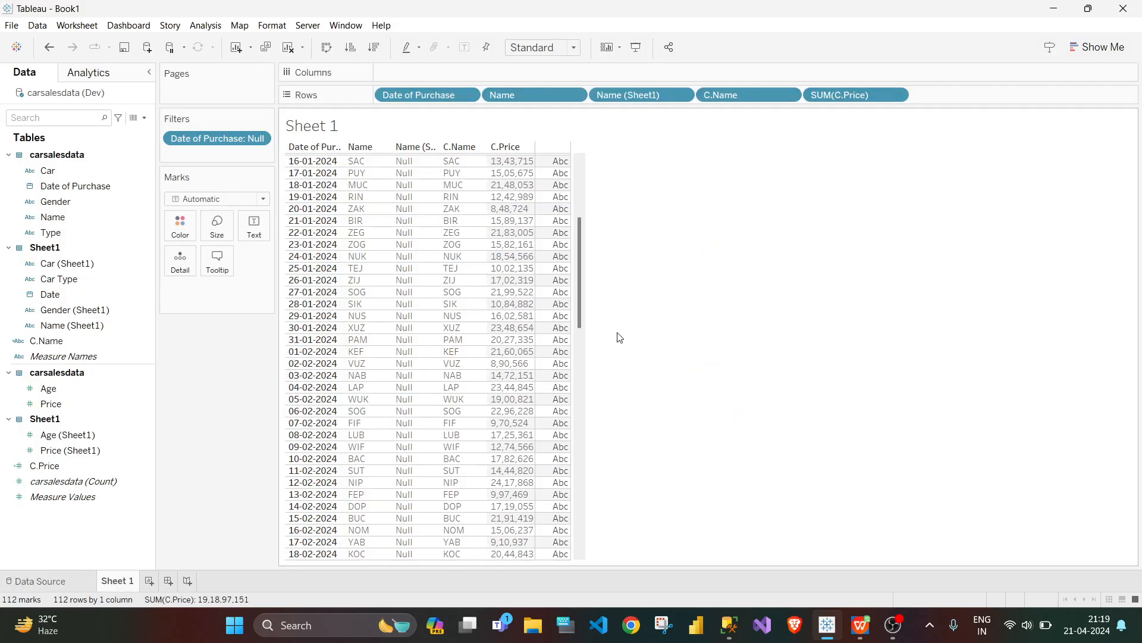